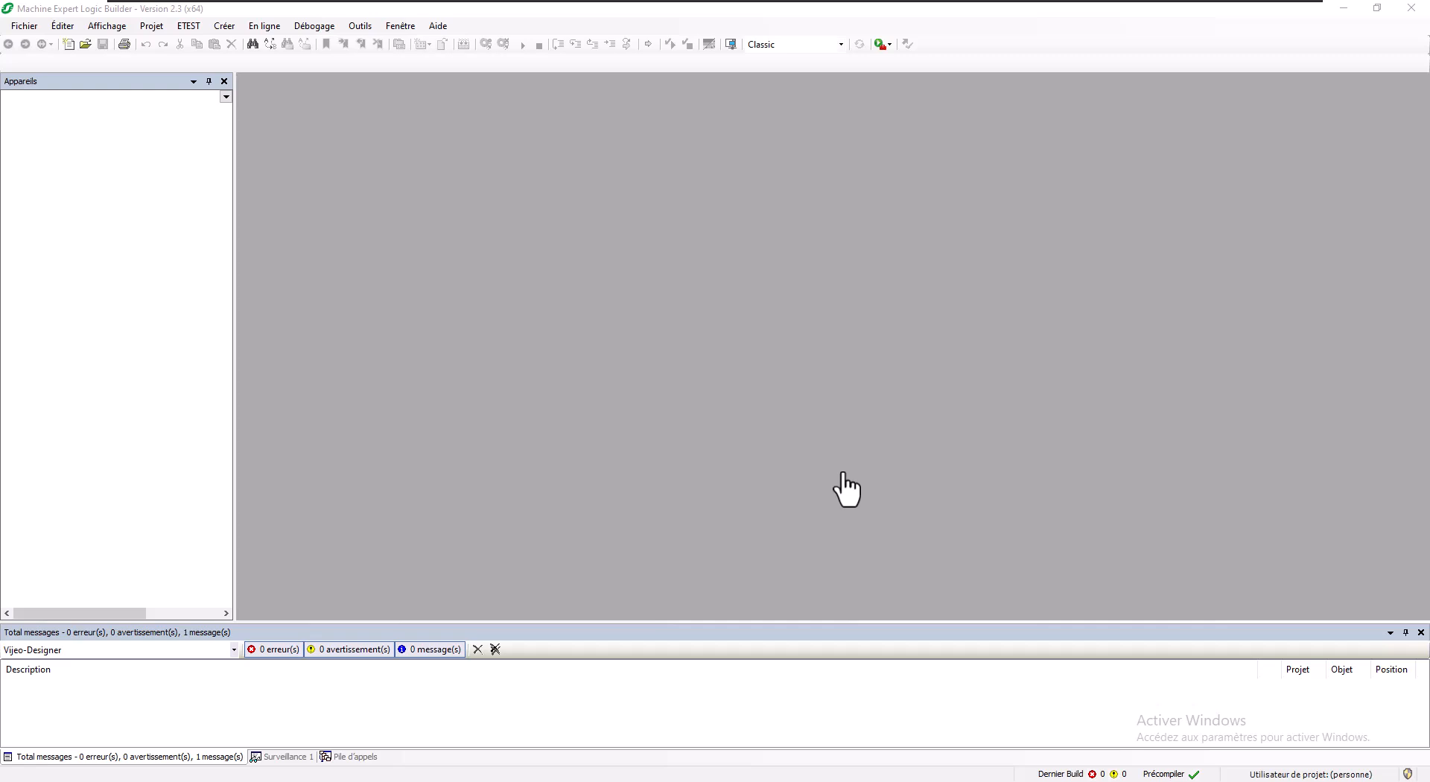
Step: Create a new TM262M15MESS8T project named 'ME V2.3 - HMI - Ethernet - M262'
click(35, 25)
click(39, 45)
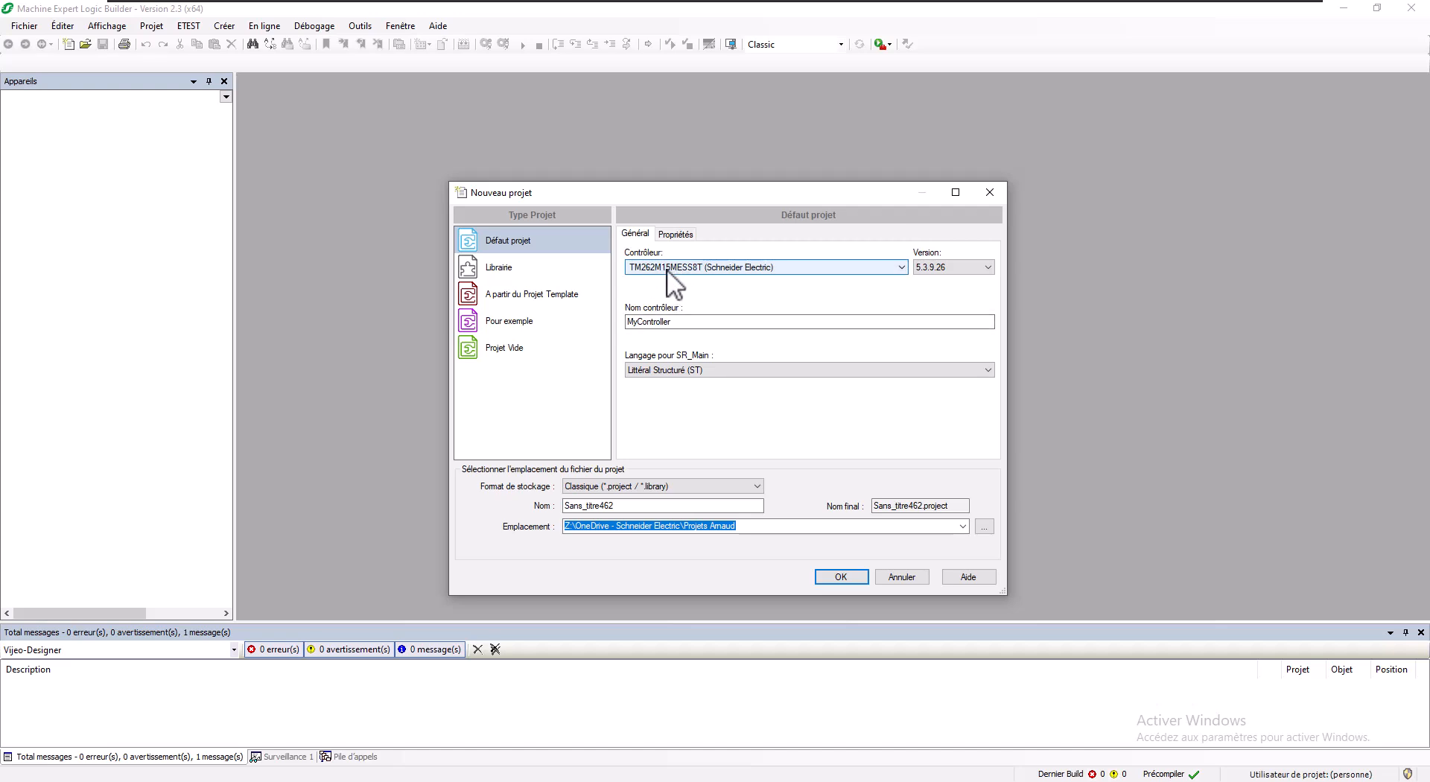
double_click(631, 507)
text(ME)
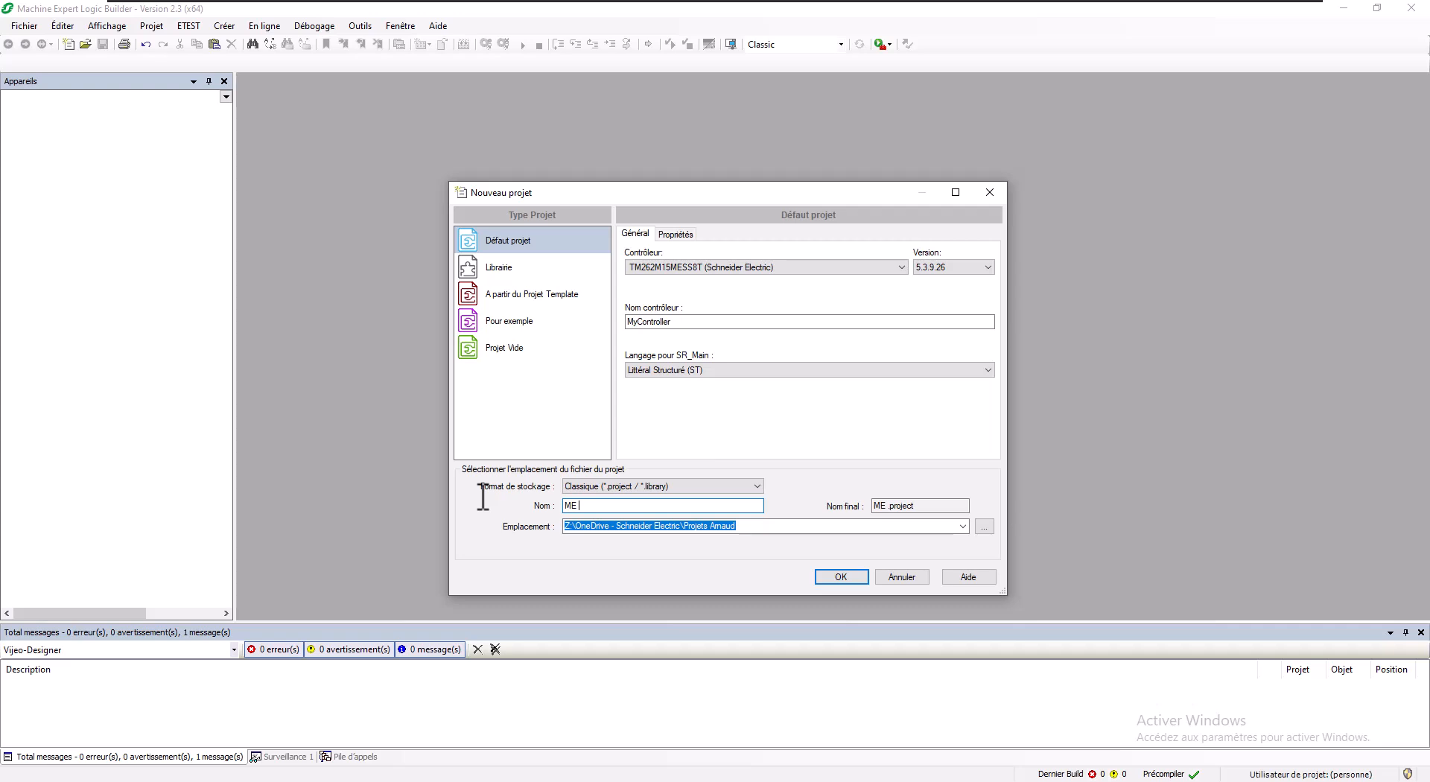
text(V2.3 - HMI - Ethener)
key(BackSpace)
key(BackSpace)
key(BackSpace)
text(rnet - M262)
click(841, 576)
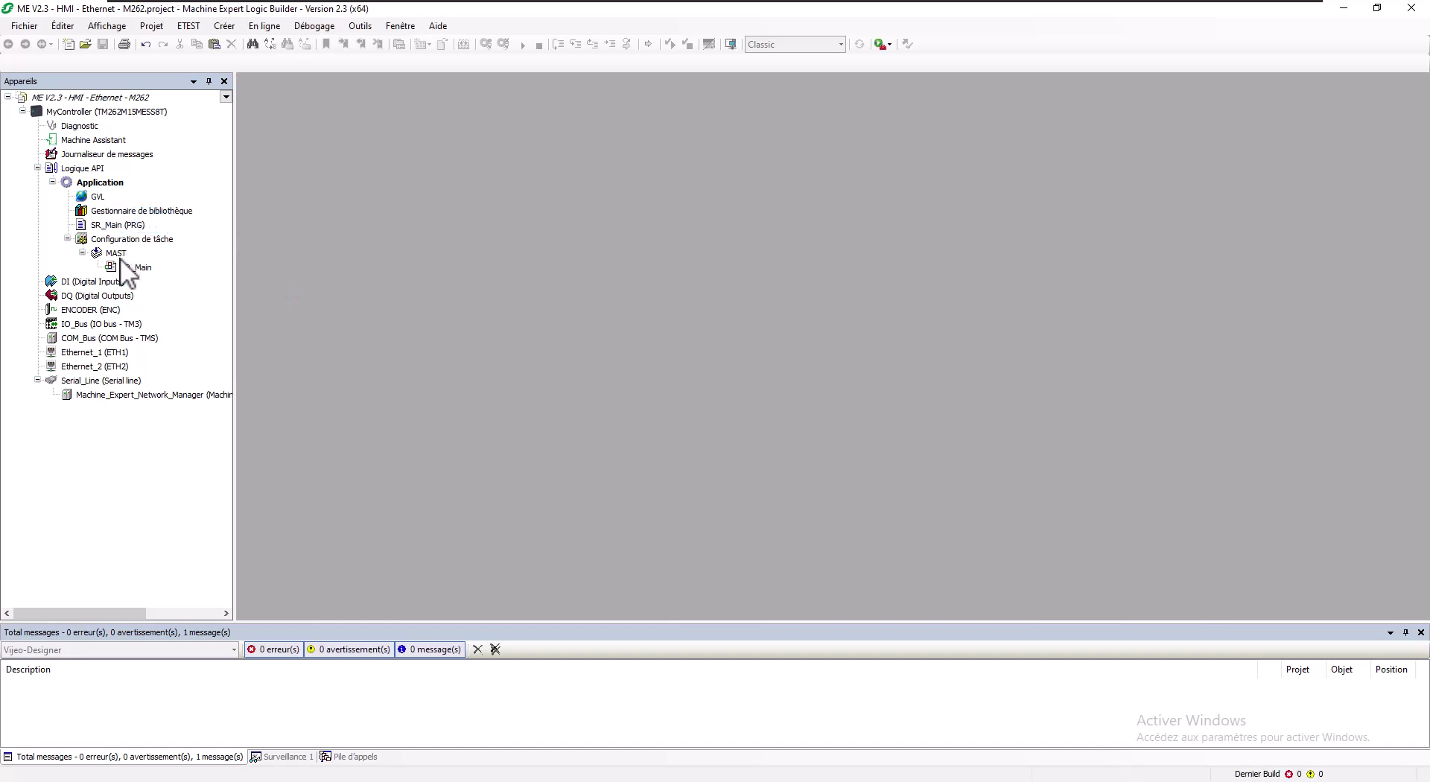
Step: Give Ethernet_2 the fixed IP 192.168.0.62 with subnet mask 255.255.255.0
click(103, 367)
double_click(103, 367)
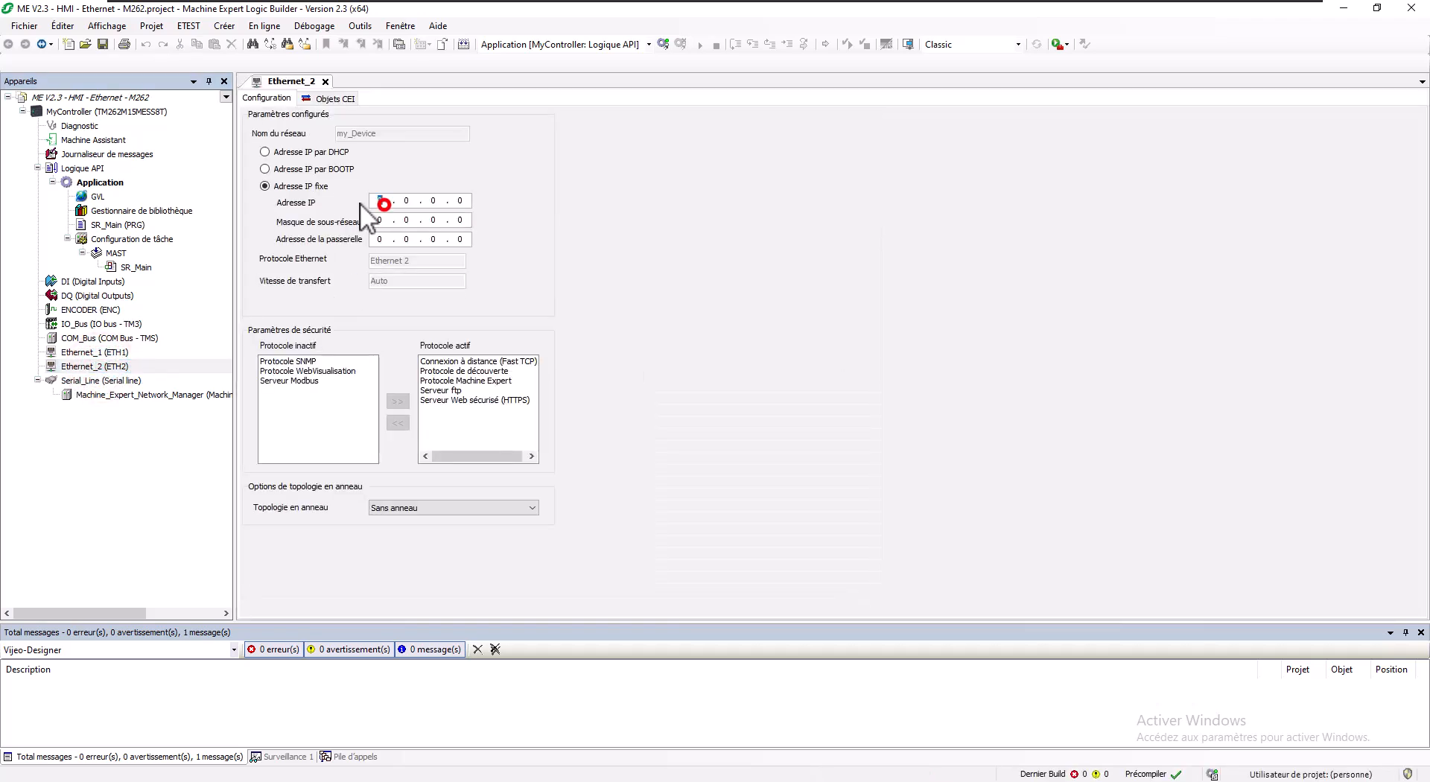
text(192 . 168 . 0 . )
text(62)
key(Tab)
text(255 . 255 . 255 .)
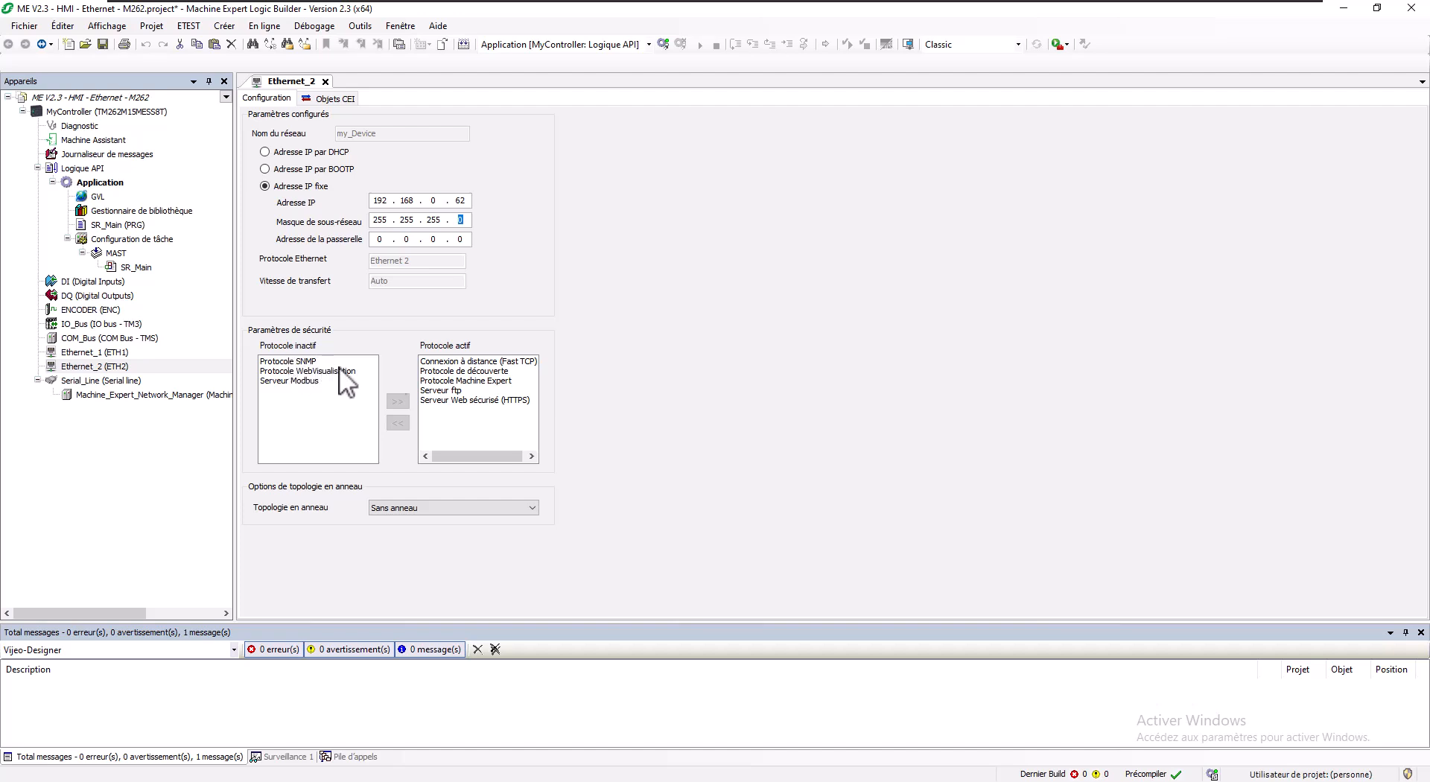
click(434, 382)
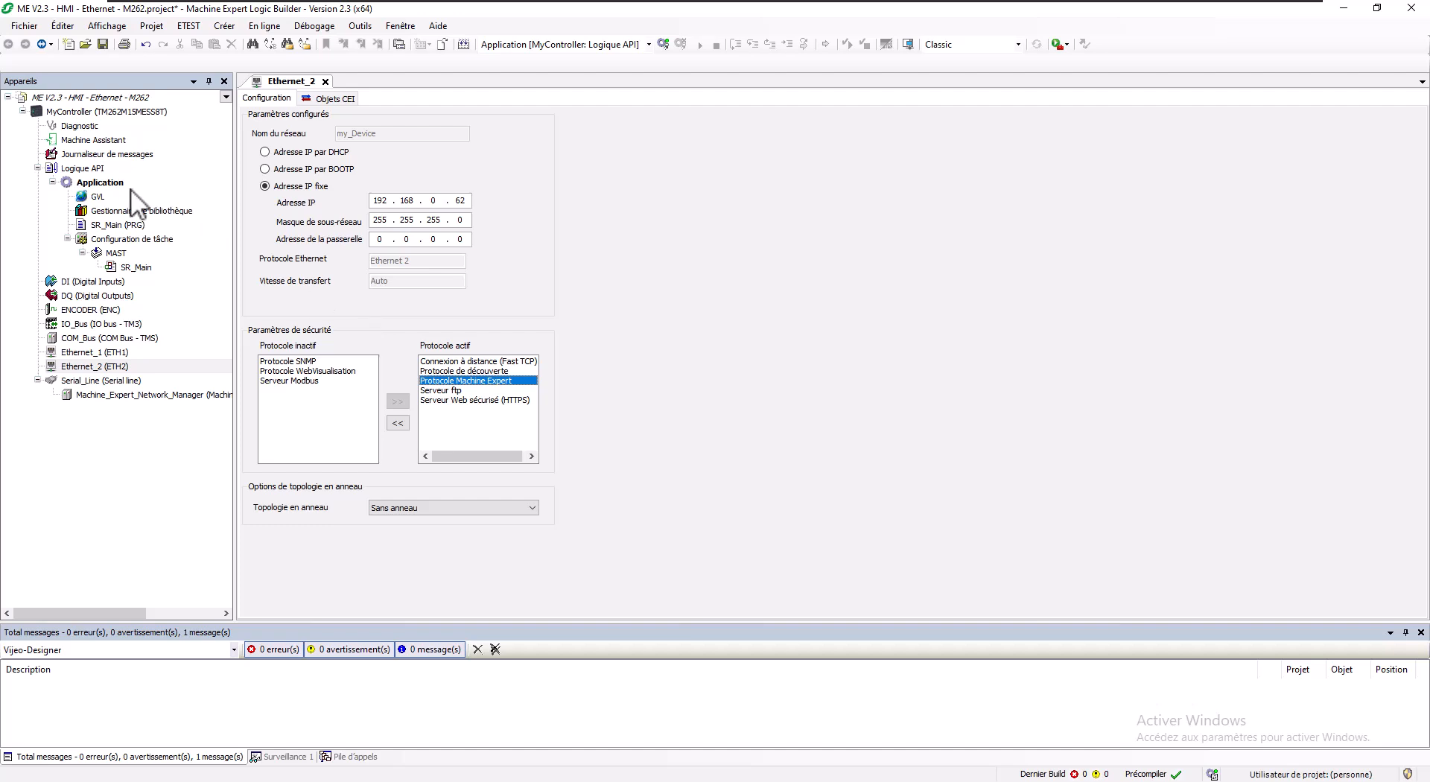
Step: Write 'iEntier:=iEntier+1;' in SR_Main and declare iEntier as an INT variable
double_click(108, 225)
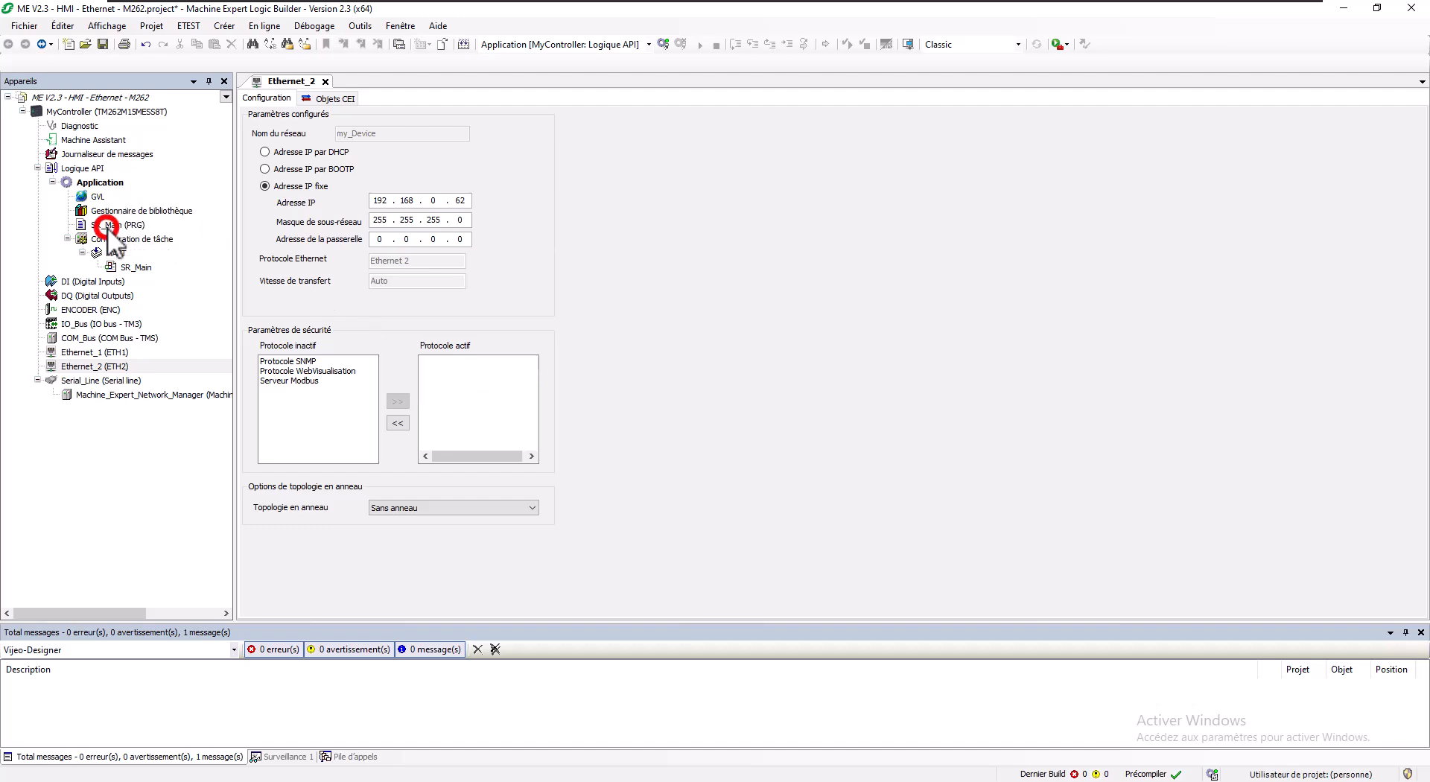
click(390, 306)
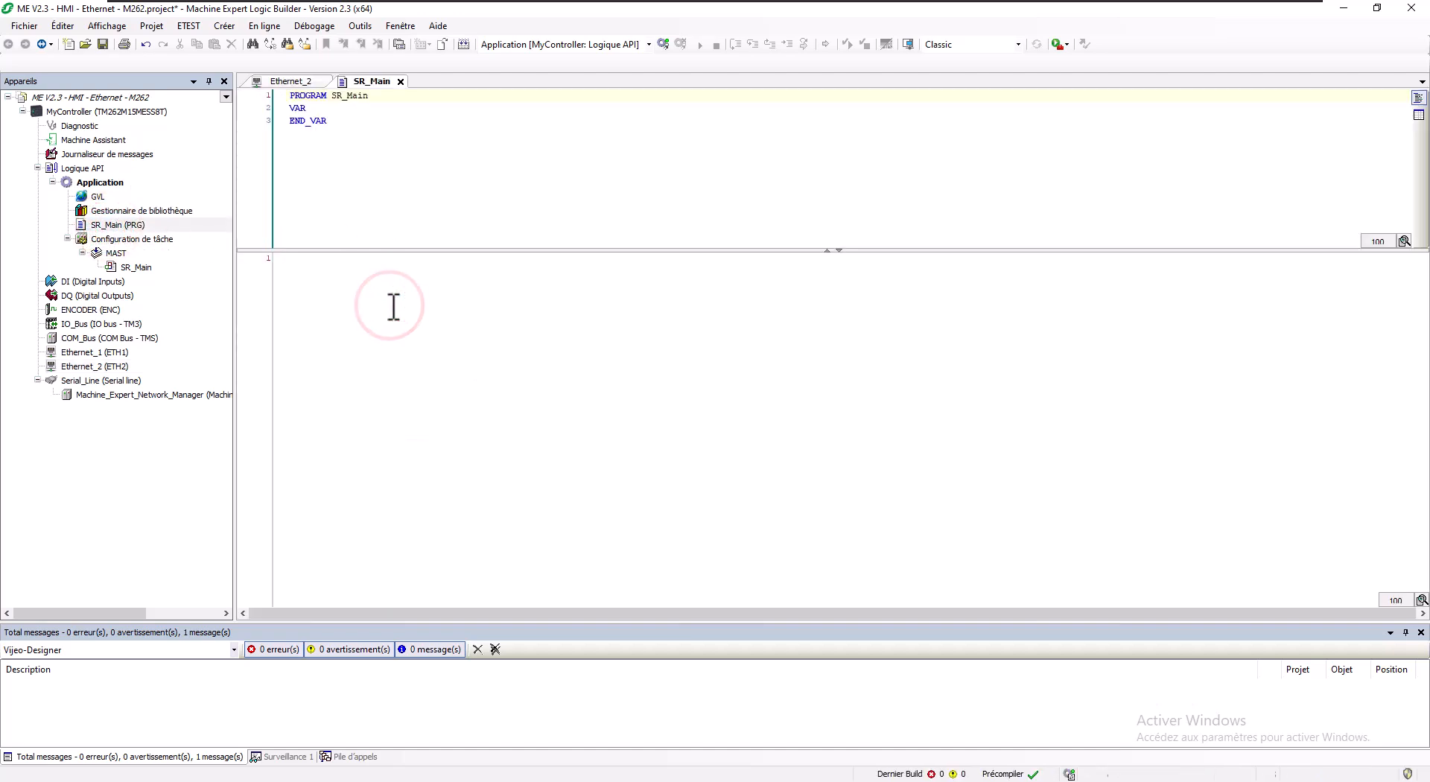
text(iEnt)
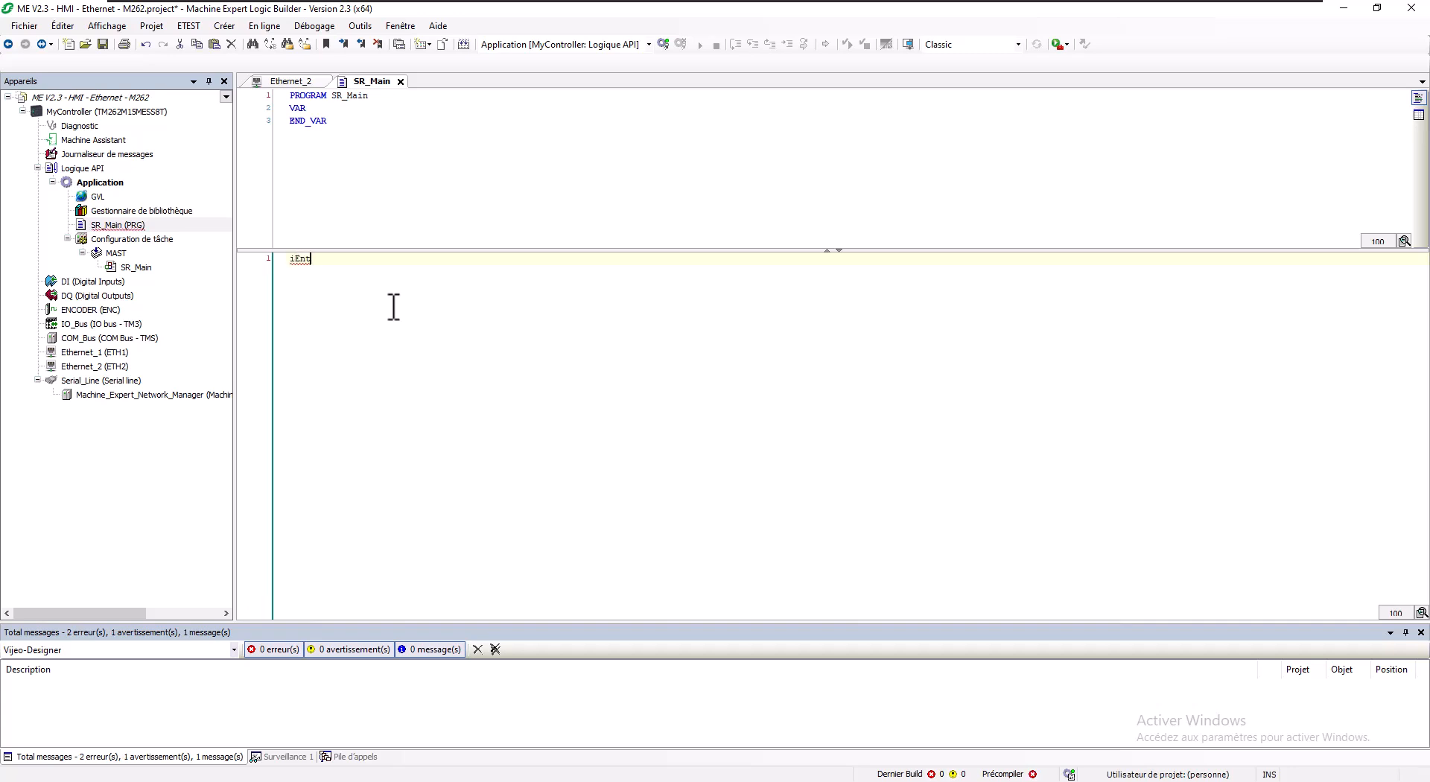
text(ier:=iEntier+1;)
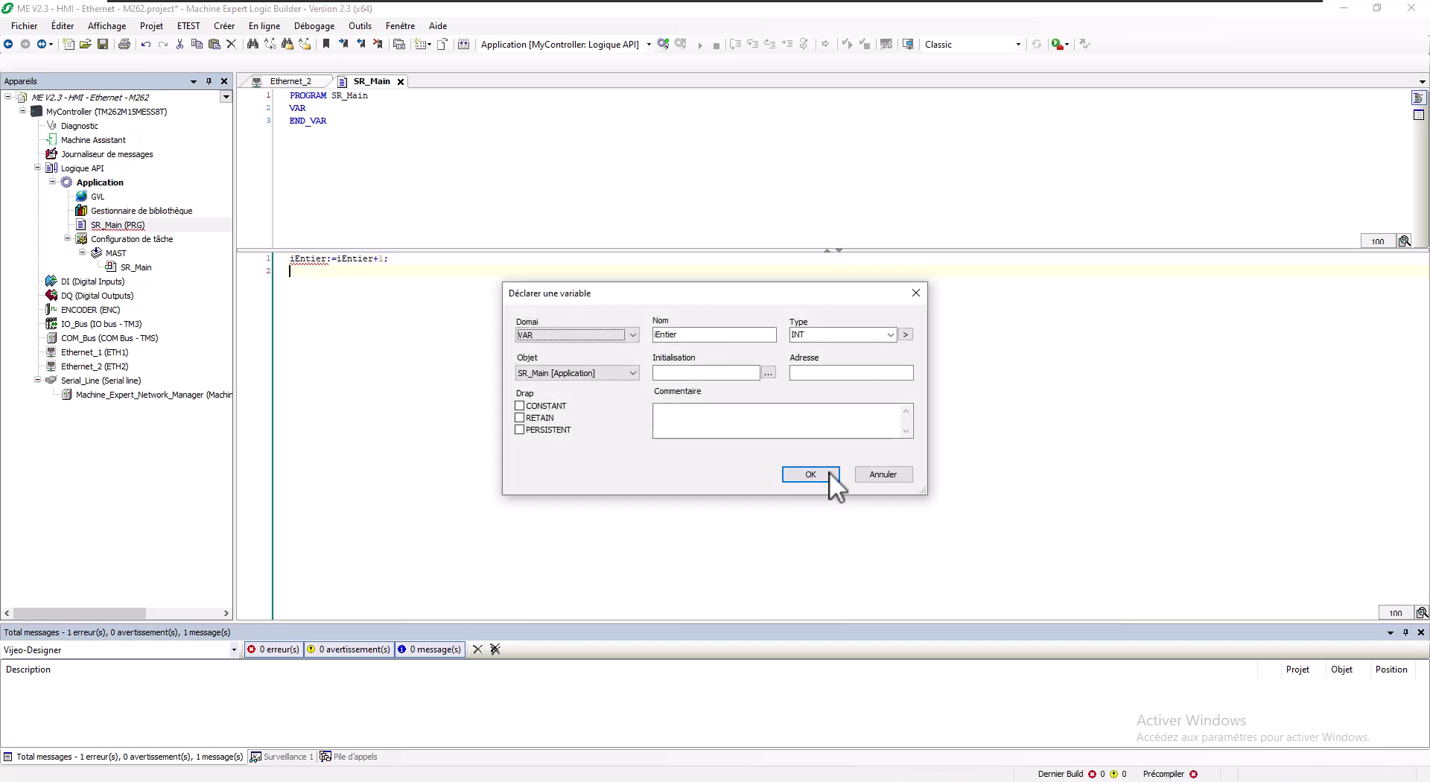
click(824, 474)
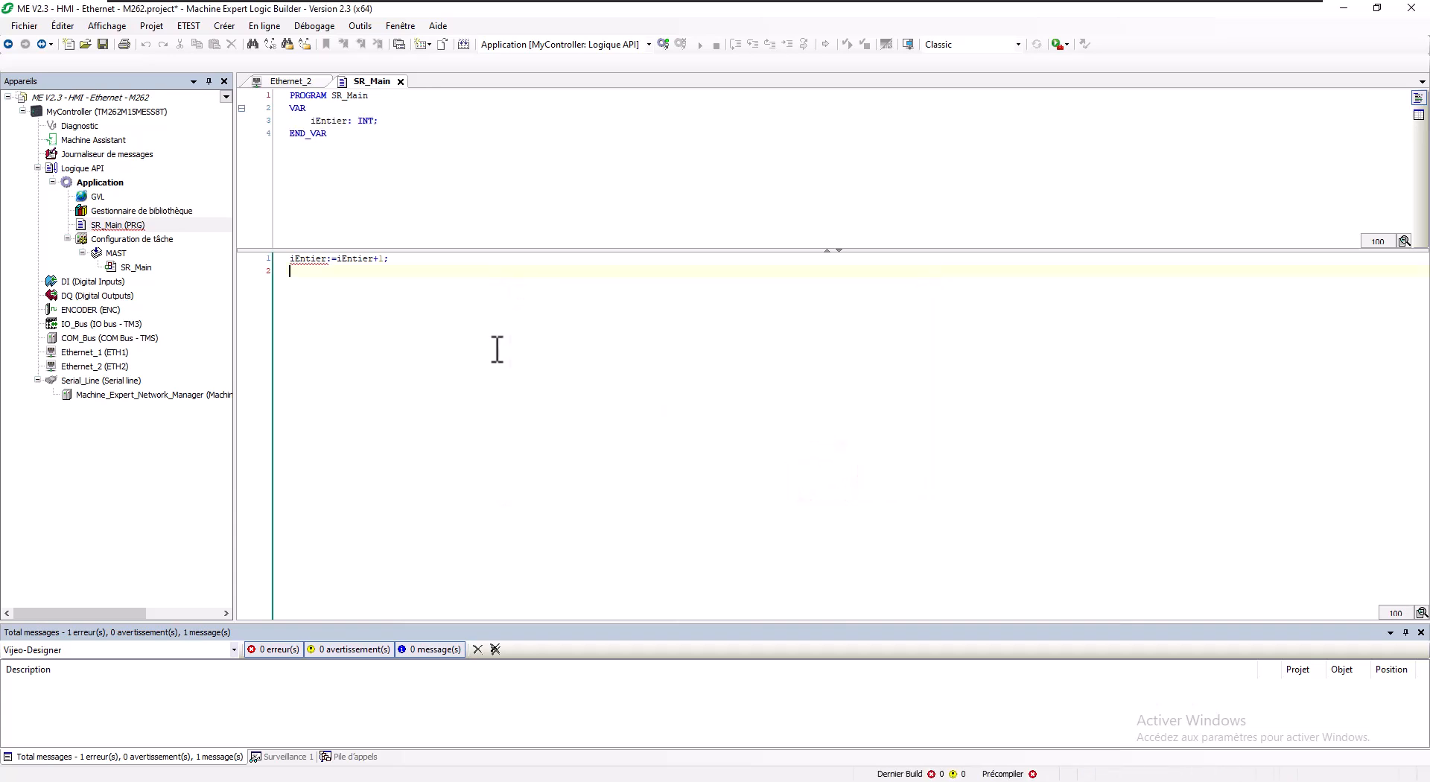
Step: Add a Configuration de symbole object to the Application
right_click(109, 186)
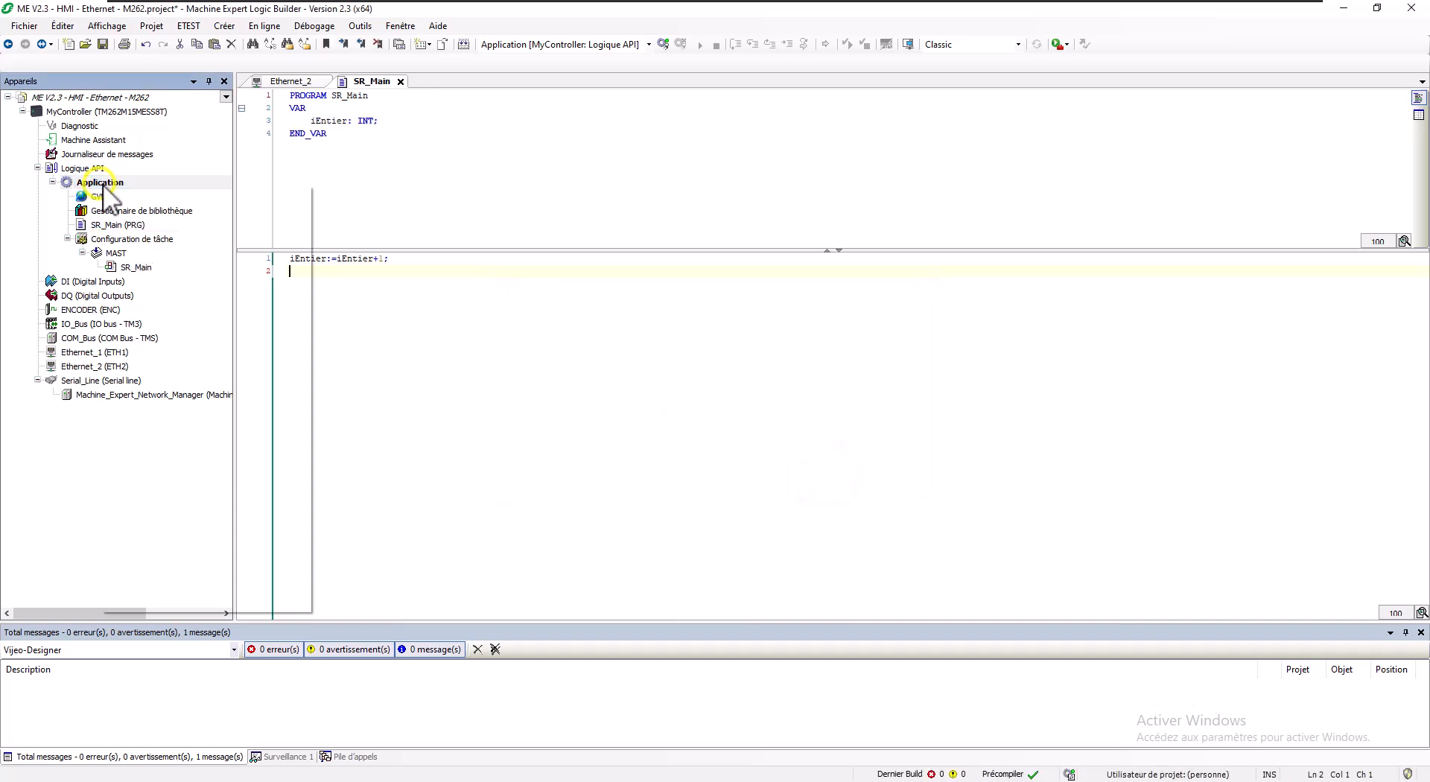
click(150, 283)
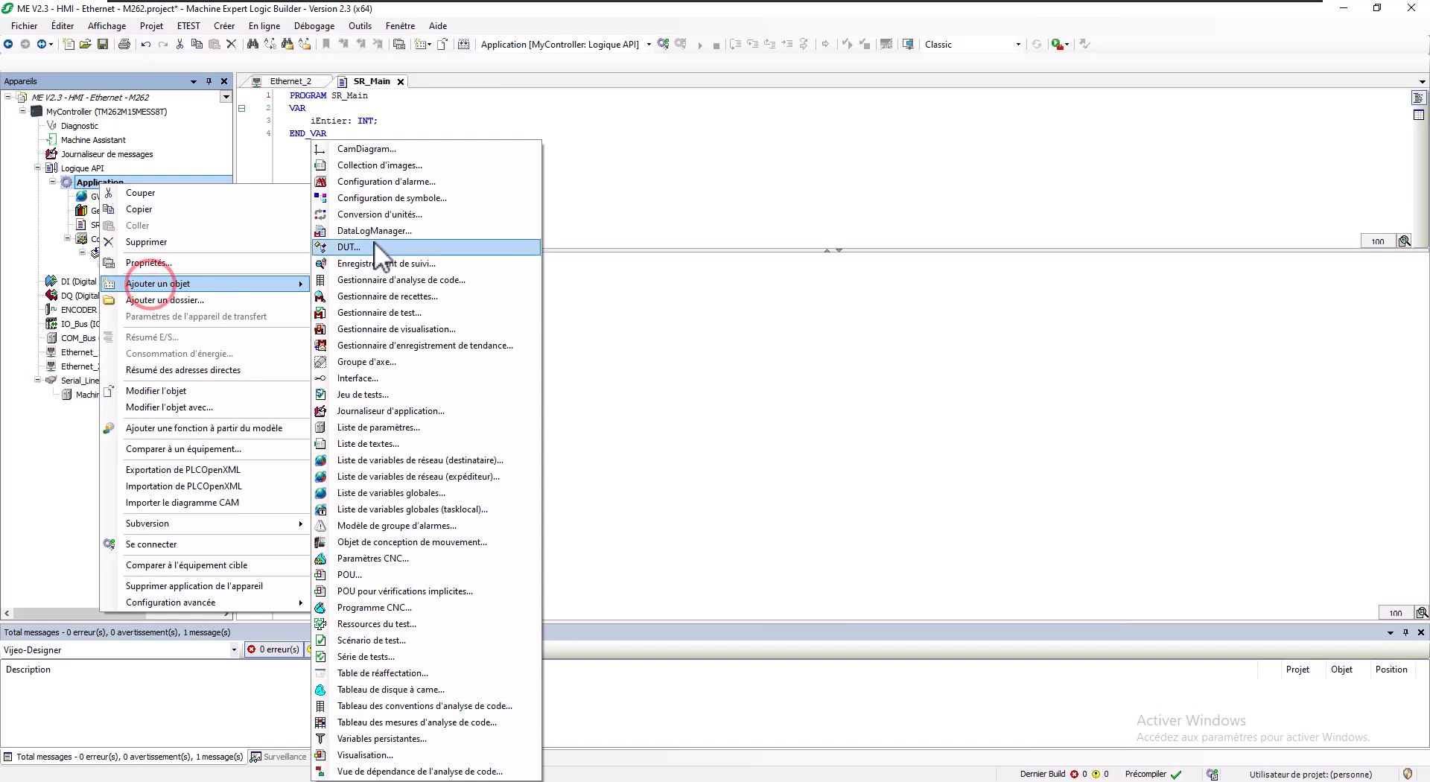
click(377, 197)
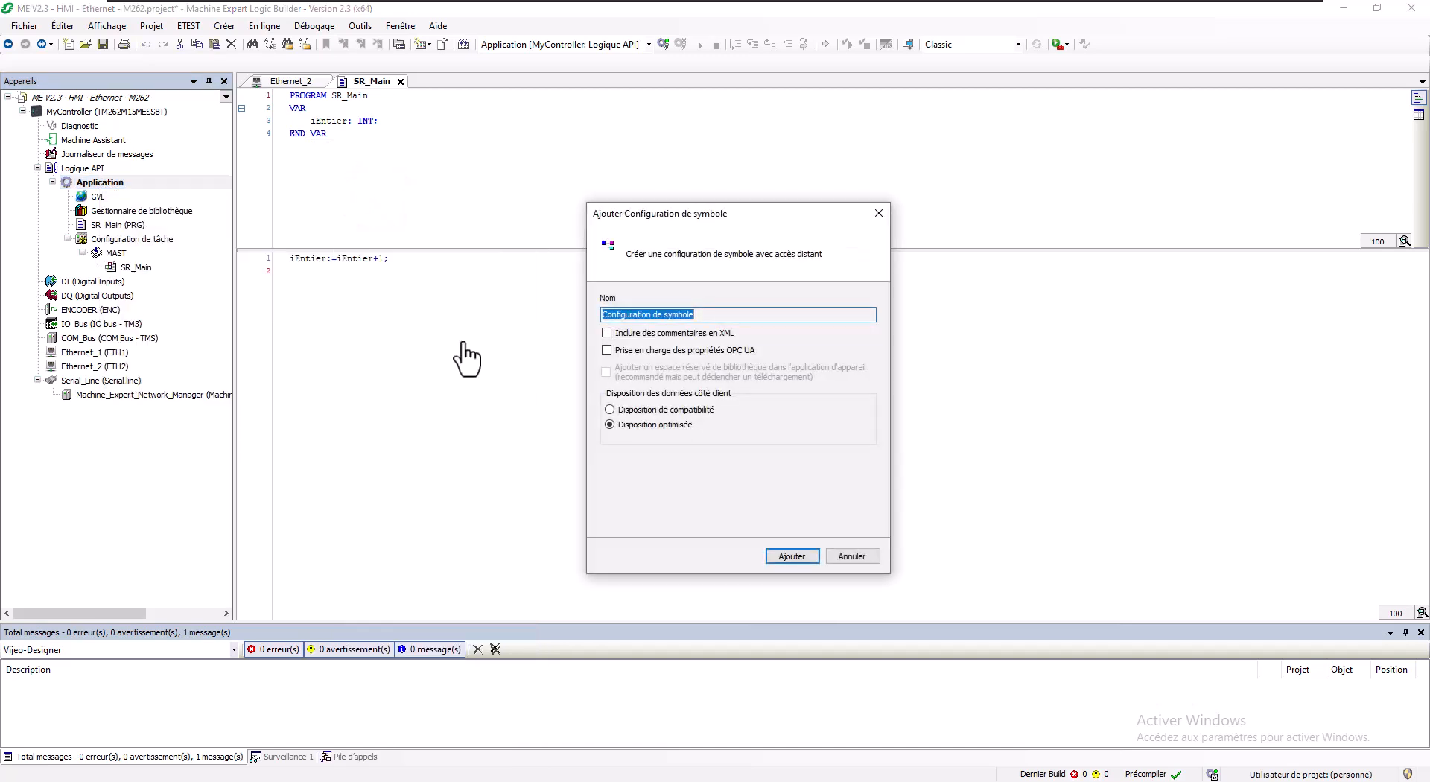
click(806, 555)
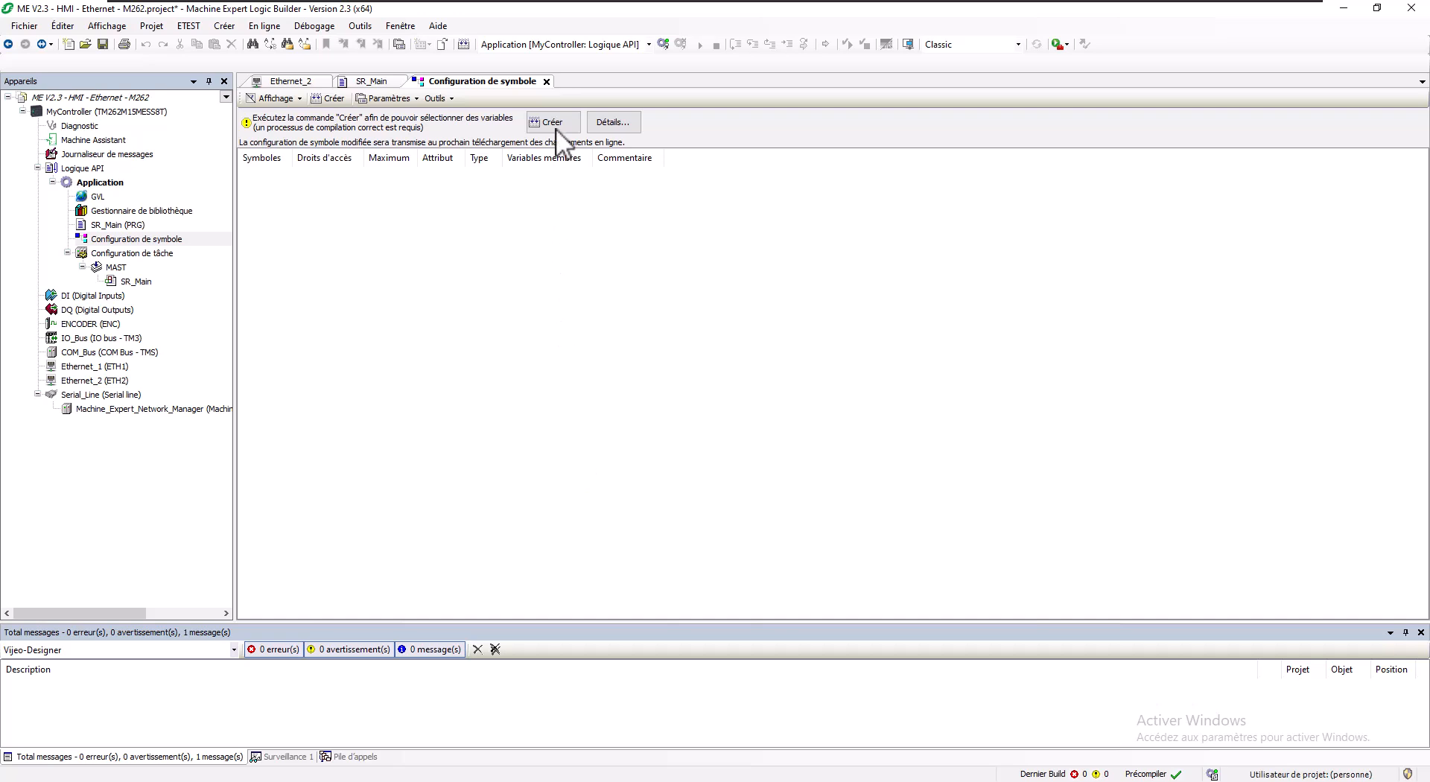
Step: Build the project and tick SR_Main's iEntier for export in the symbol configuration
click(555, 121)
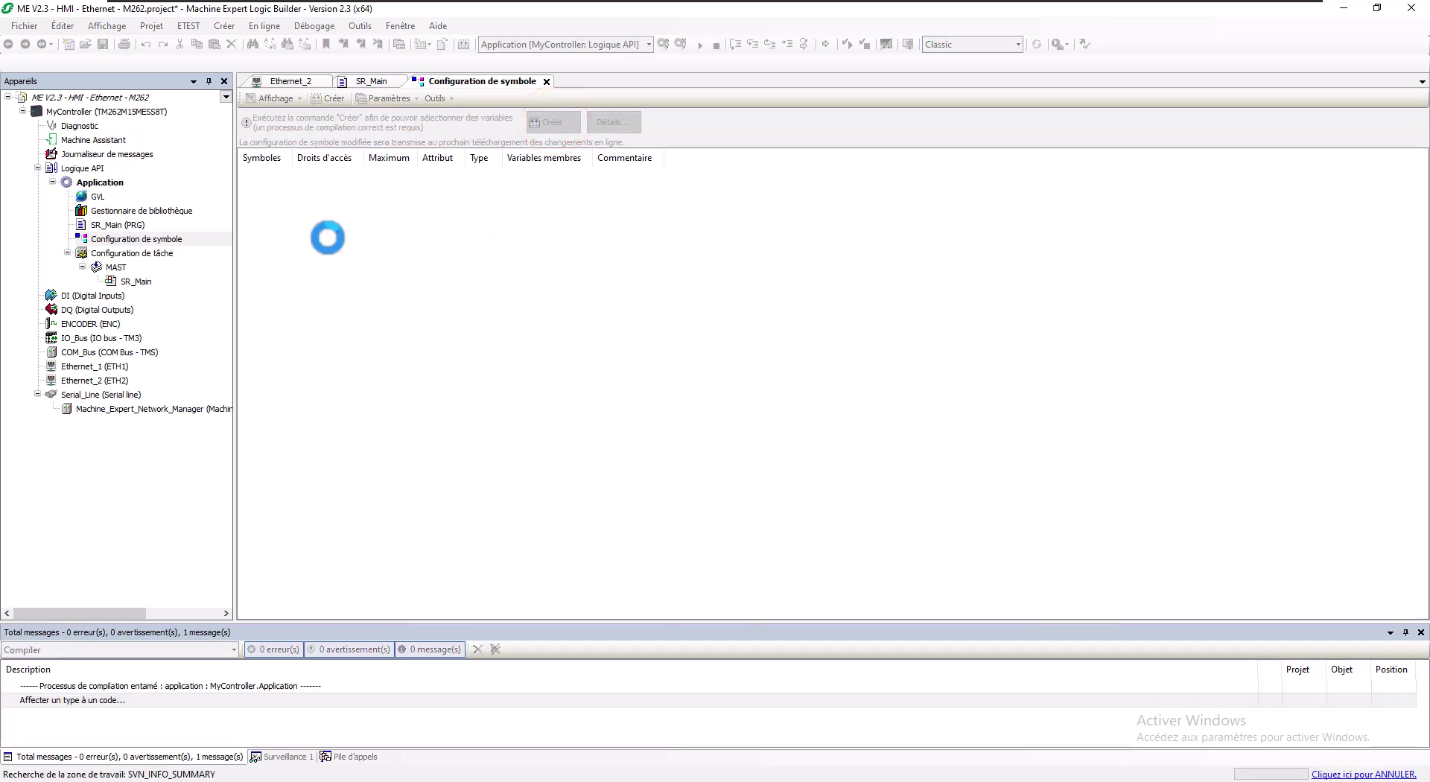
click(245, 188)
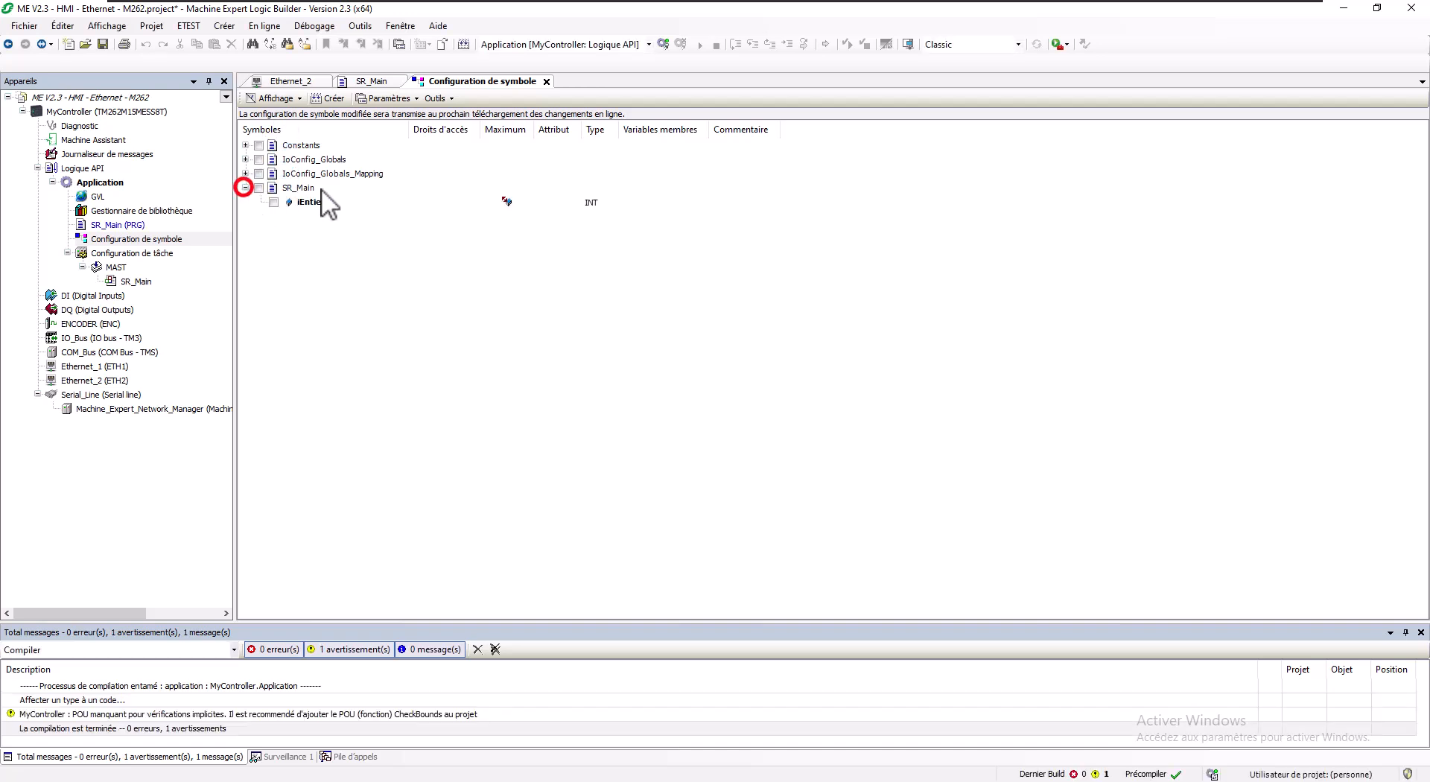
click(258, 187)
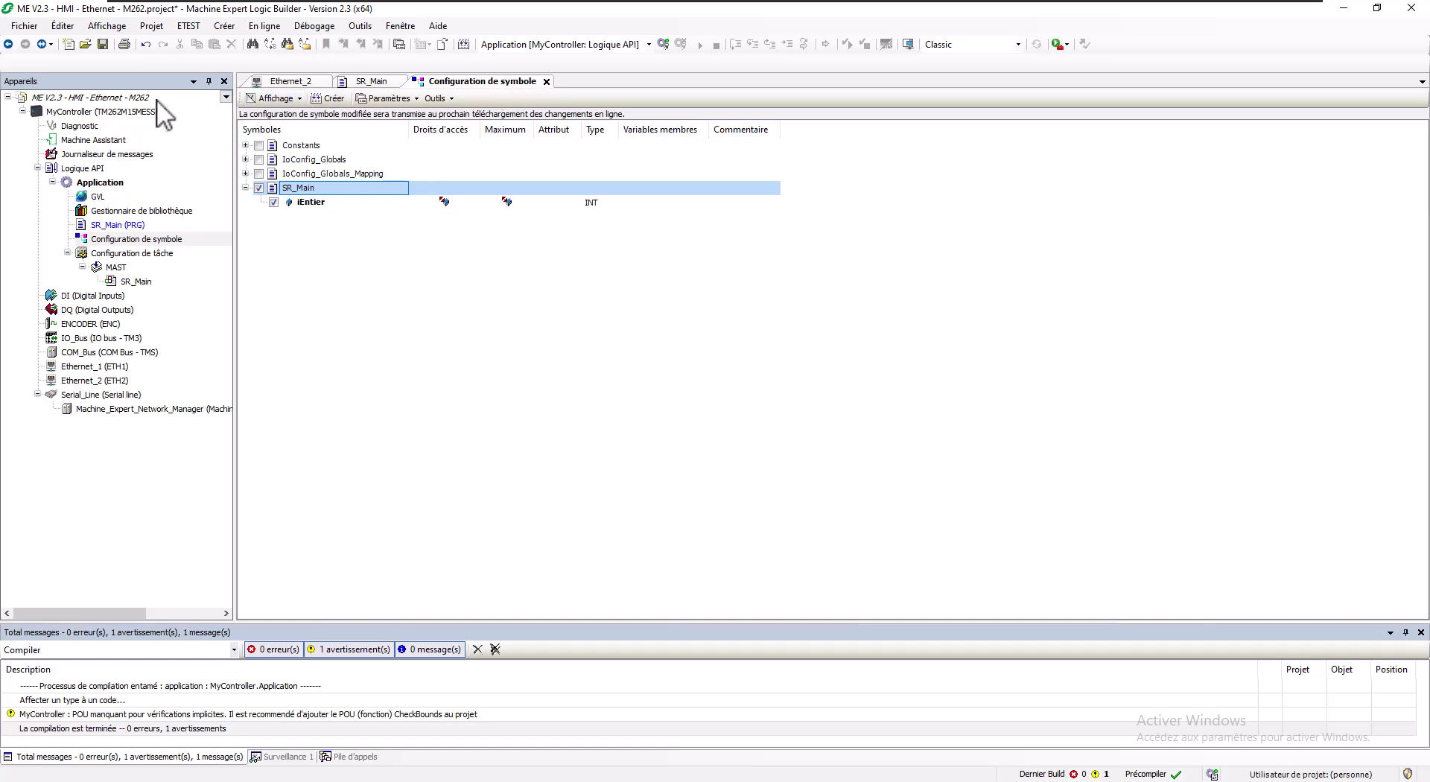
click(66, 111)
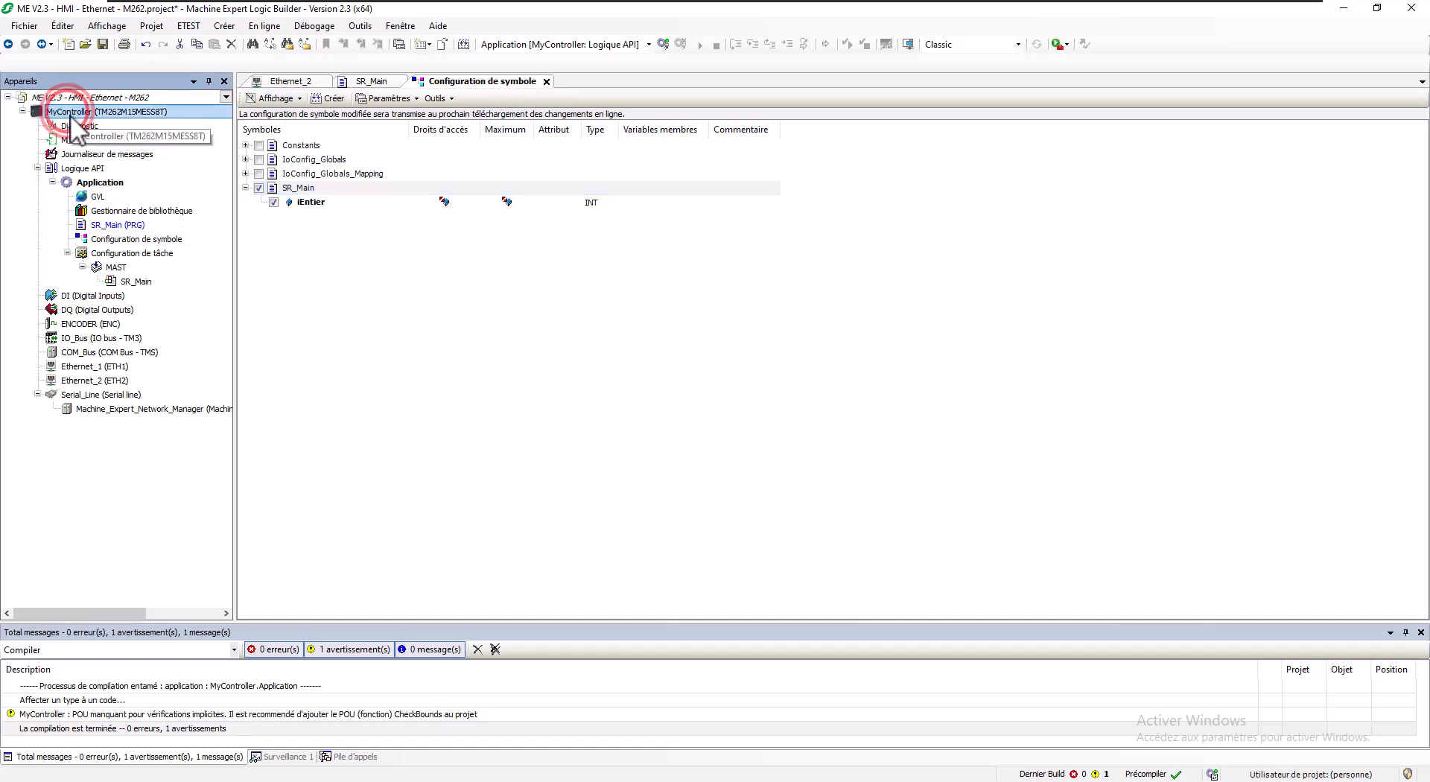
Step: Connect MyController by IP address (Fast TCP) to the TM262-15 at 192.168.0.62
double_click(118, 111)
click(582, 602)
click(449, 627)
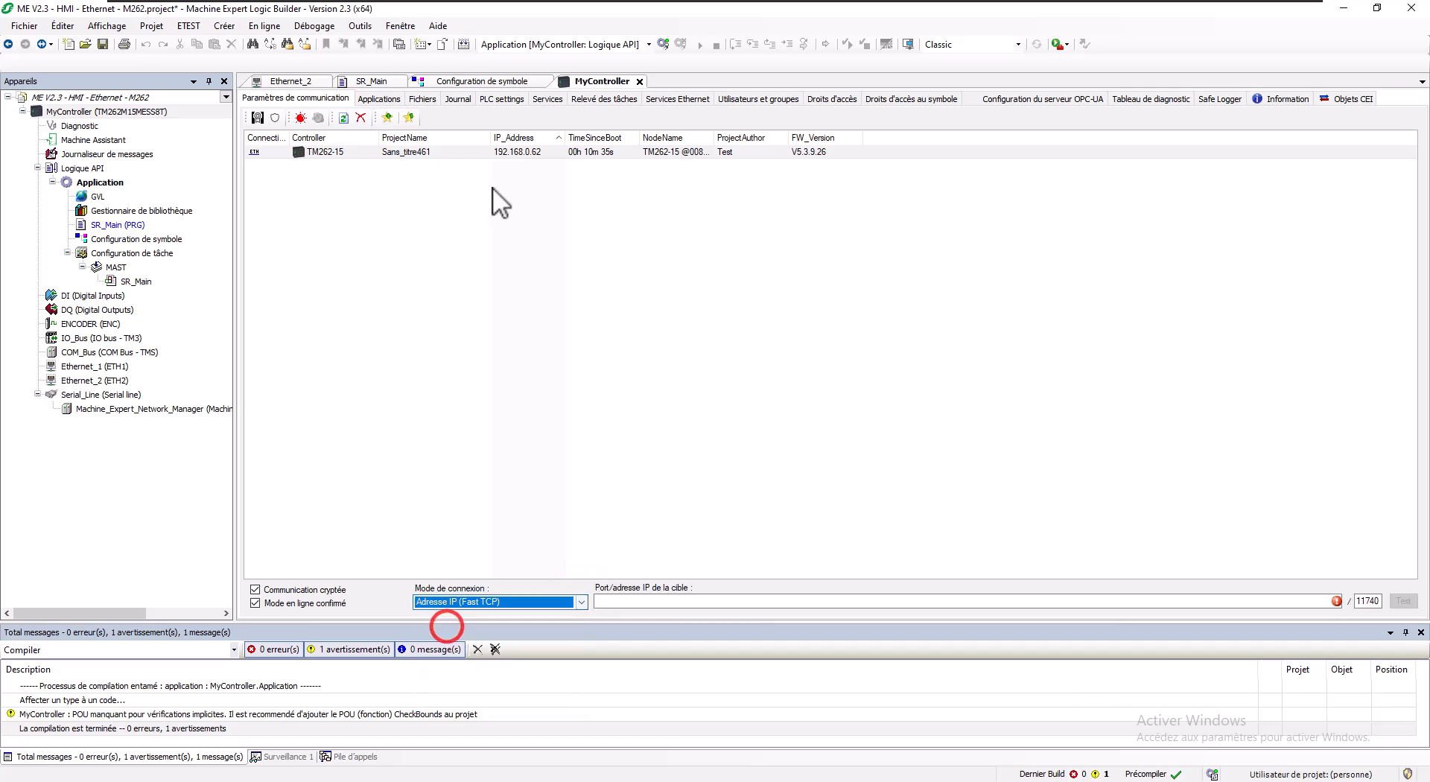
click(512, 154)
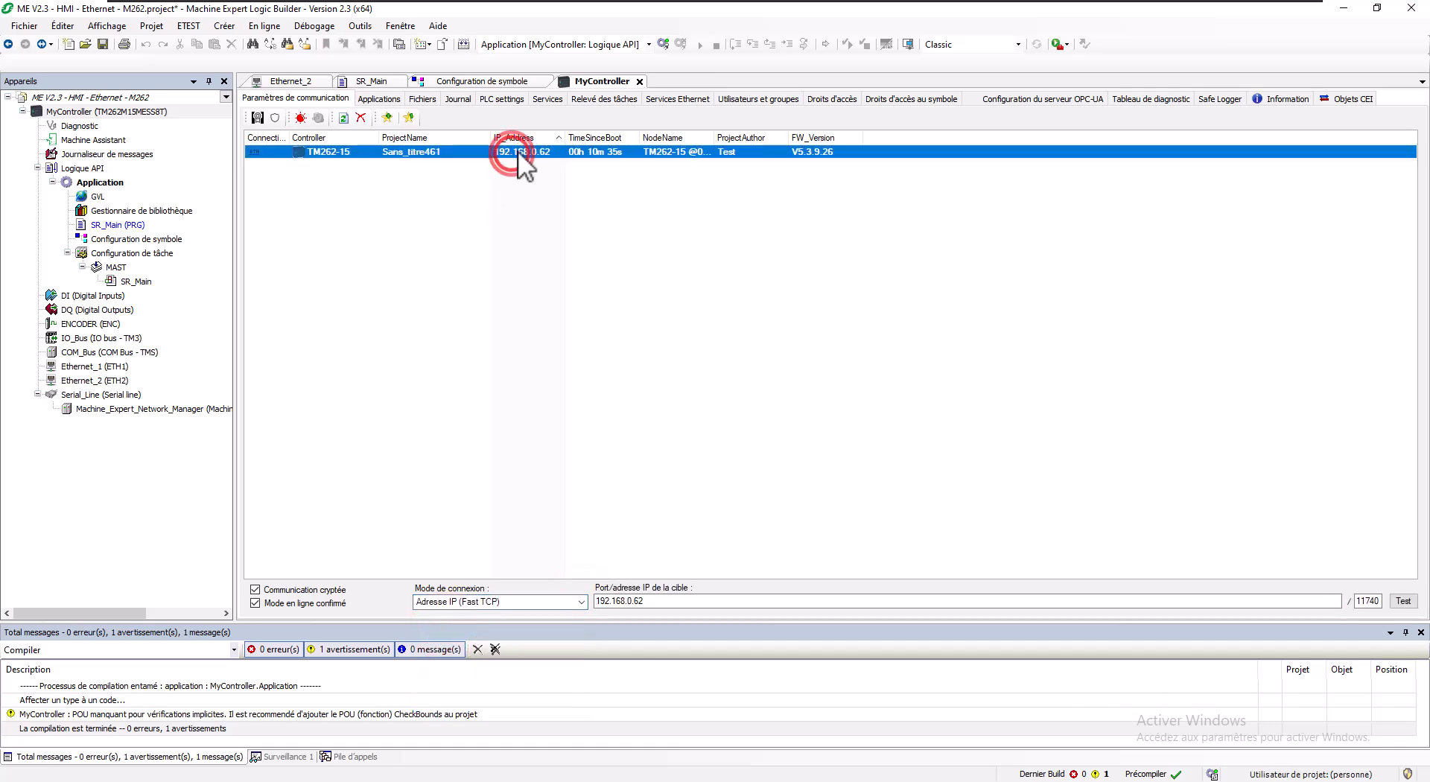
Step: Log in with the device user name and password, and confirm opening the session
click(663, 43)
click(711, 422)
key(alt+f)
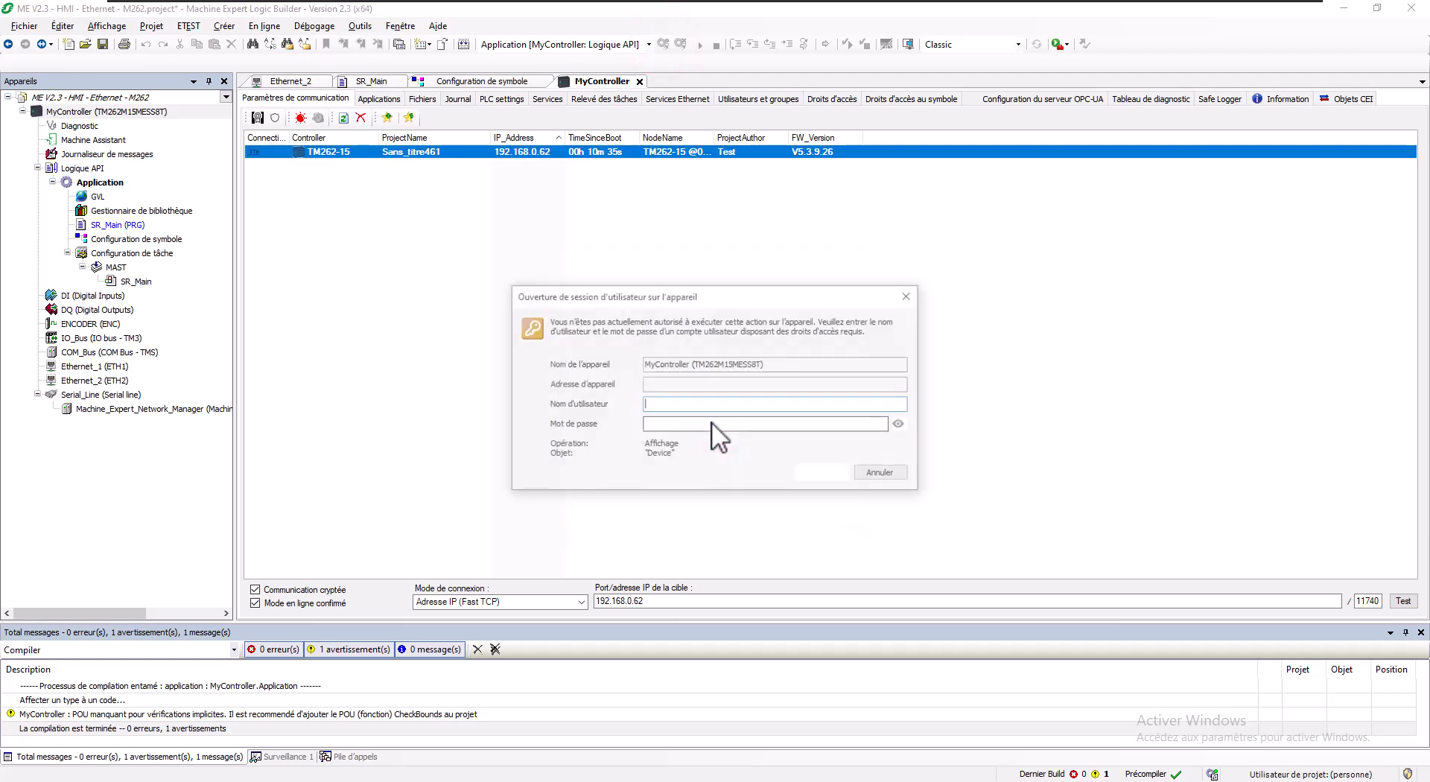
text(Admin)
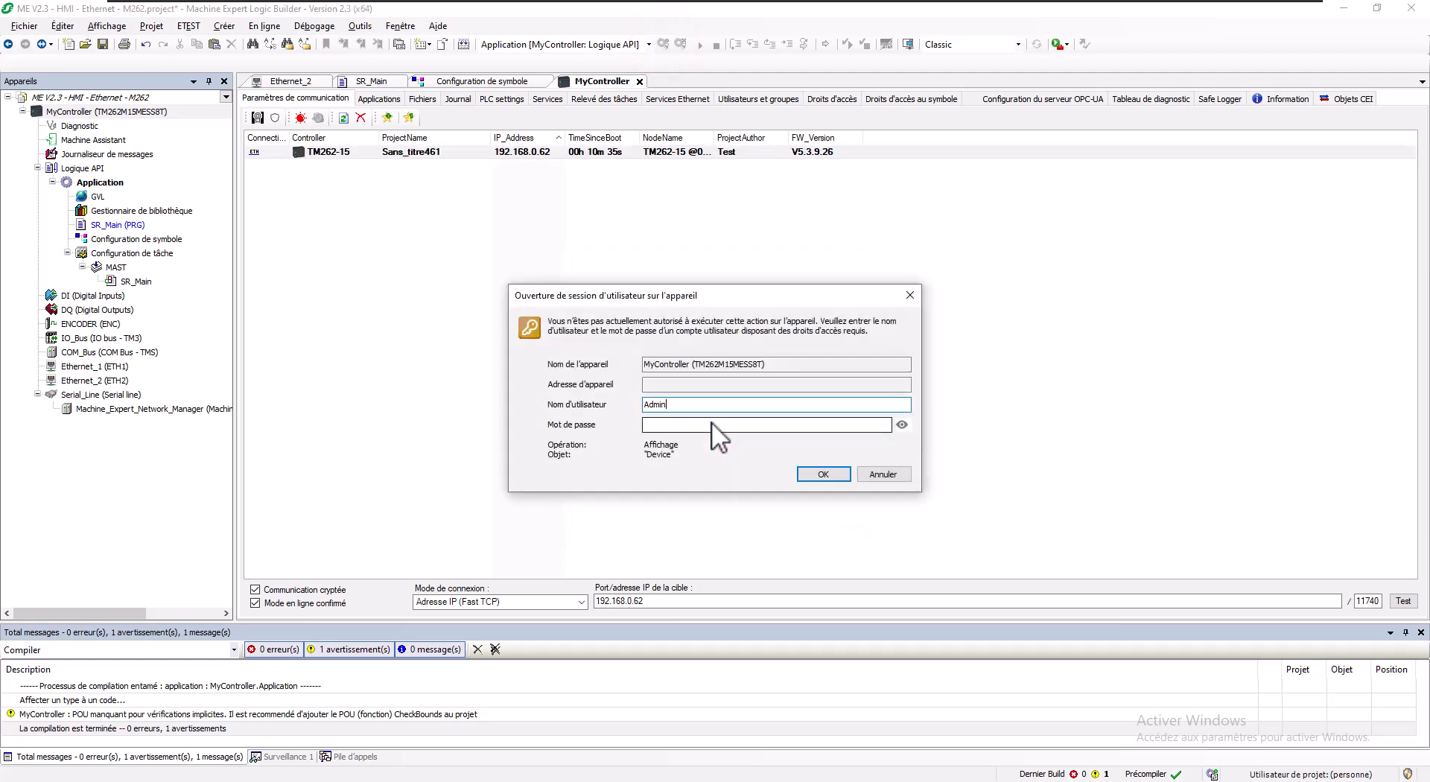
click(652, 424)
text(A)
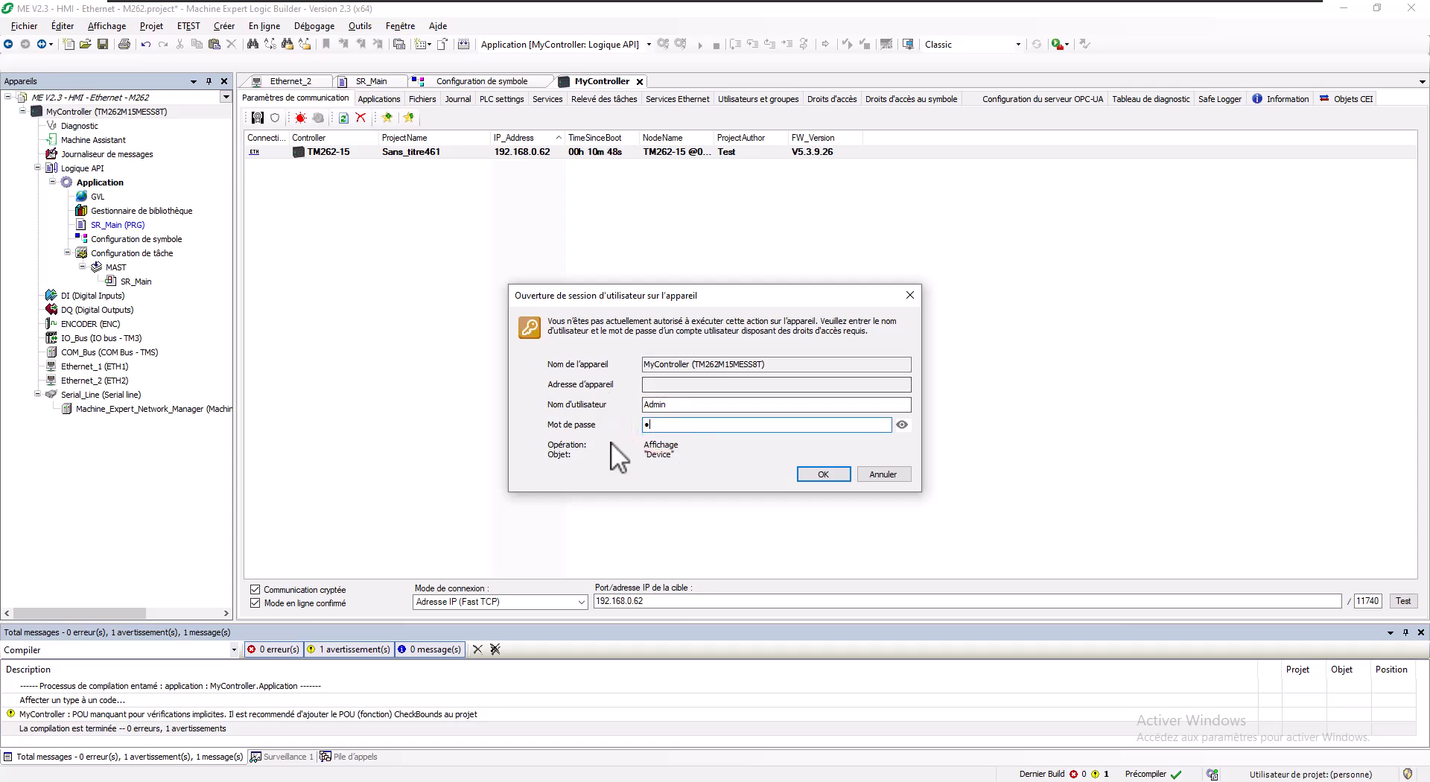
click(819, 474)
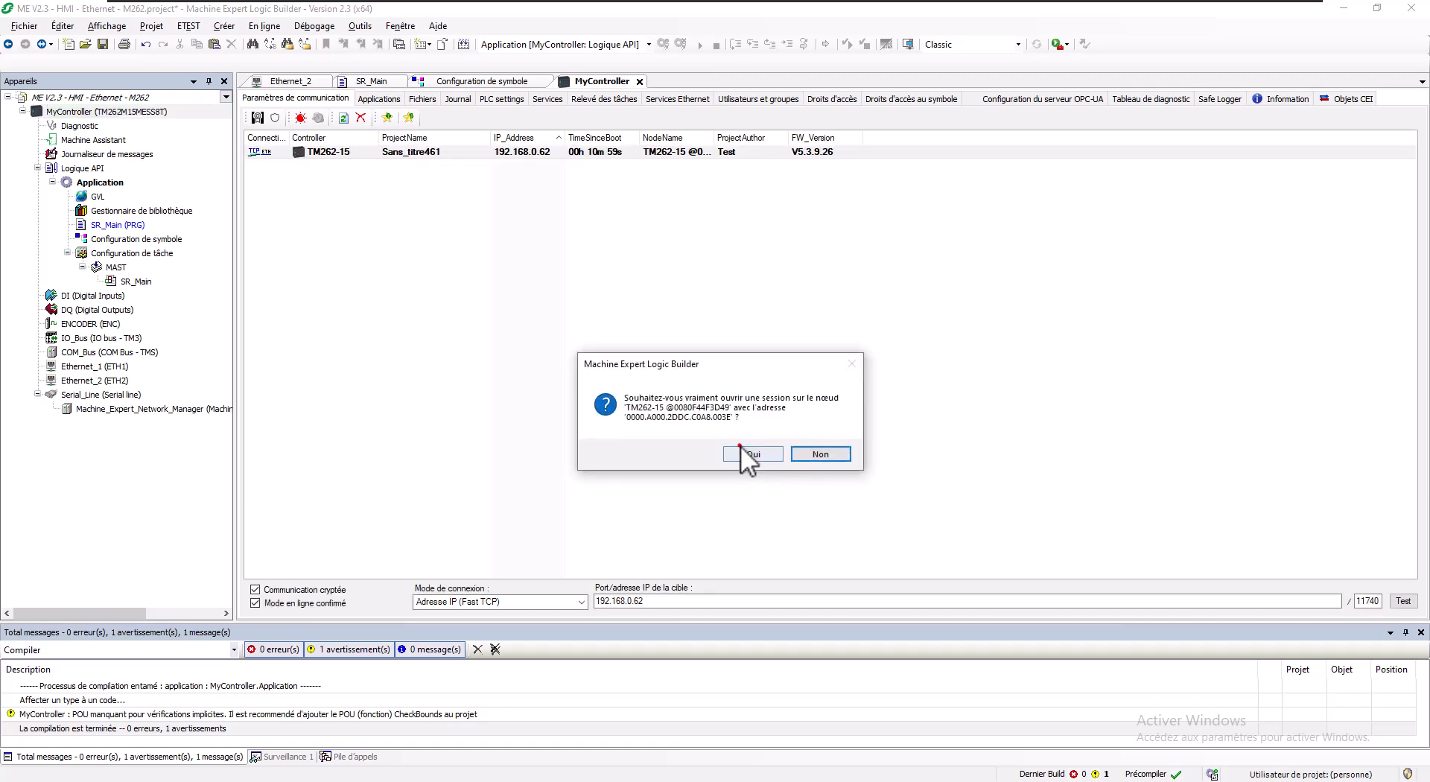
click(749, 454)
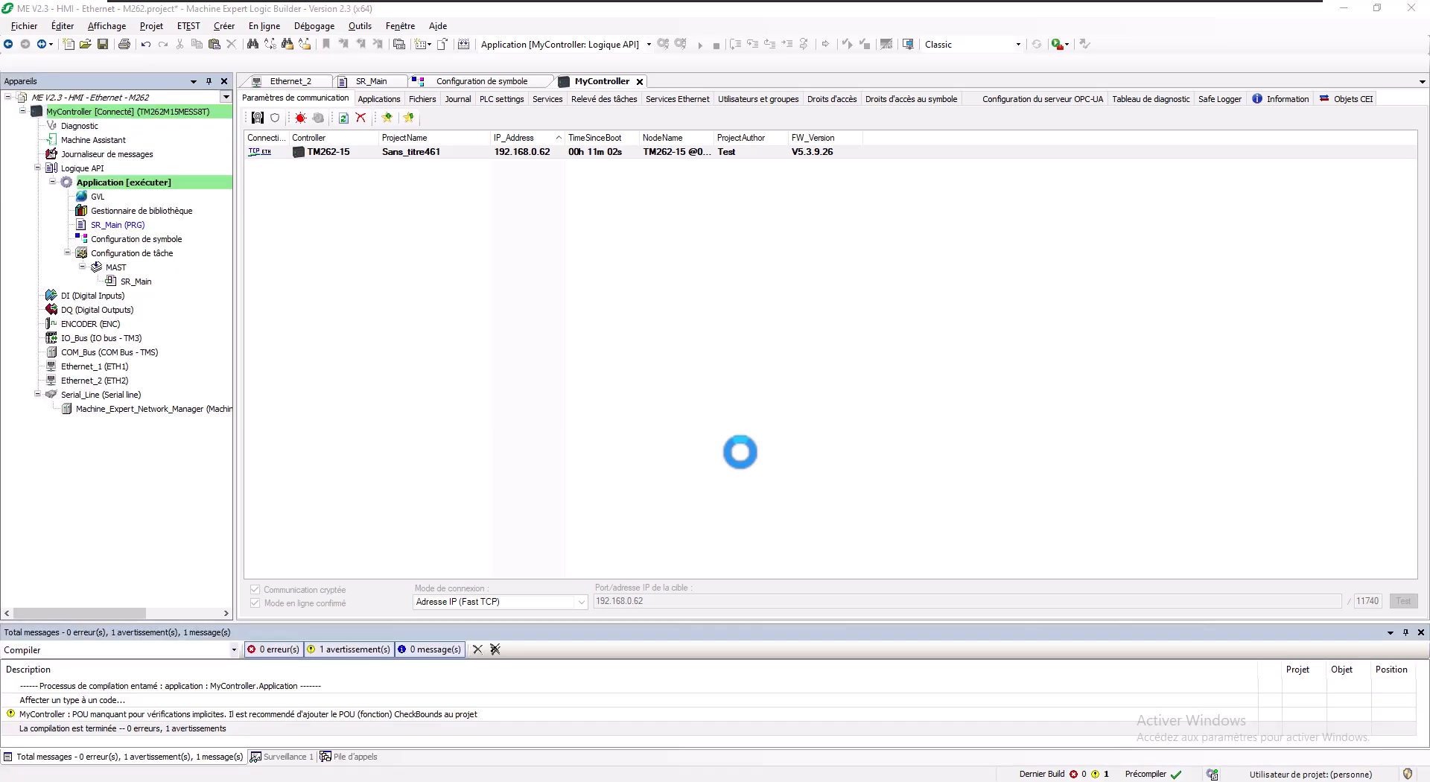
Step: Download and start the application, then monitor iEntier counting up online in SR_Main
click(703, 432)
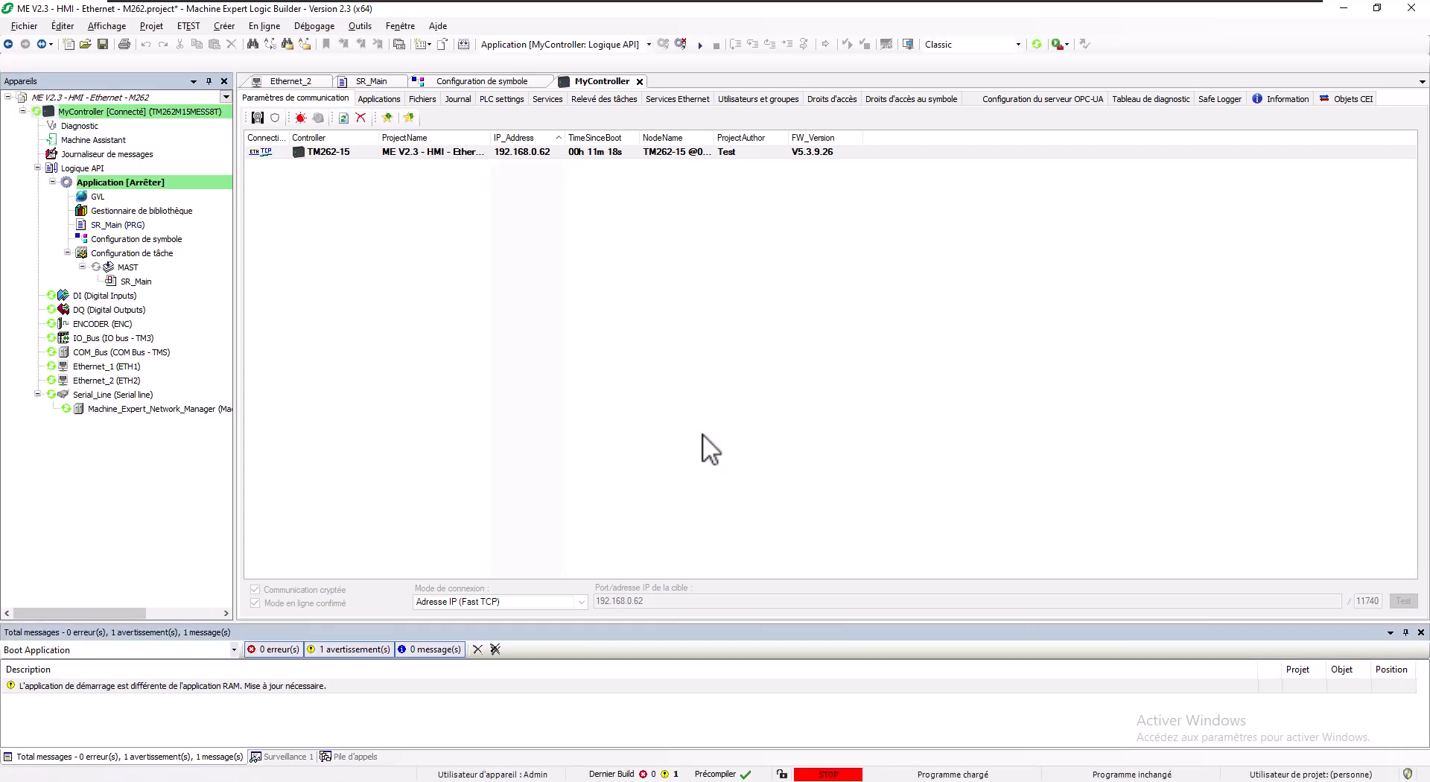
click(701, 44)
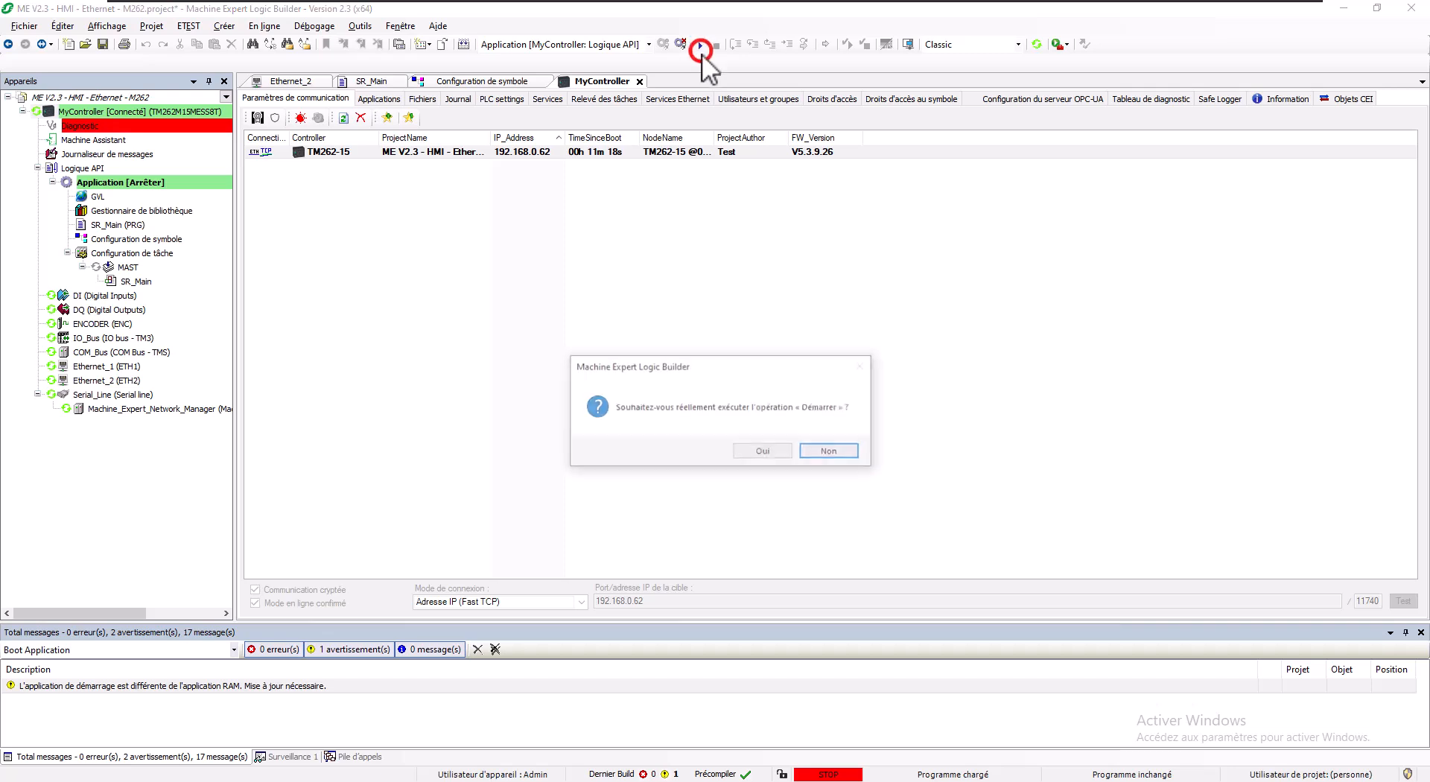
click(759, 446)
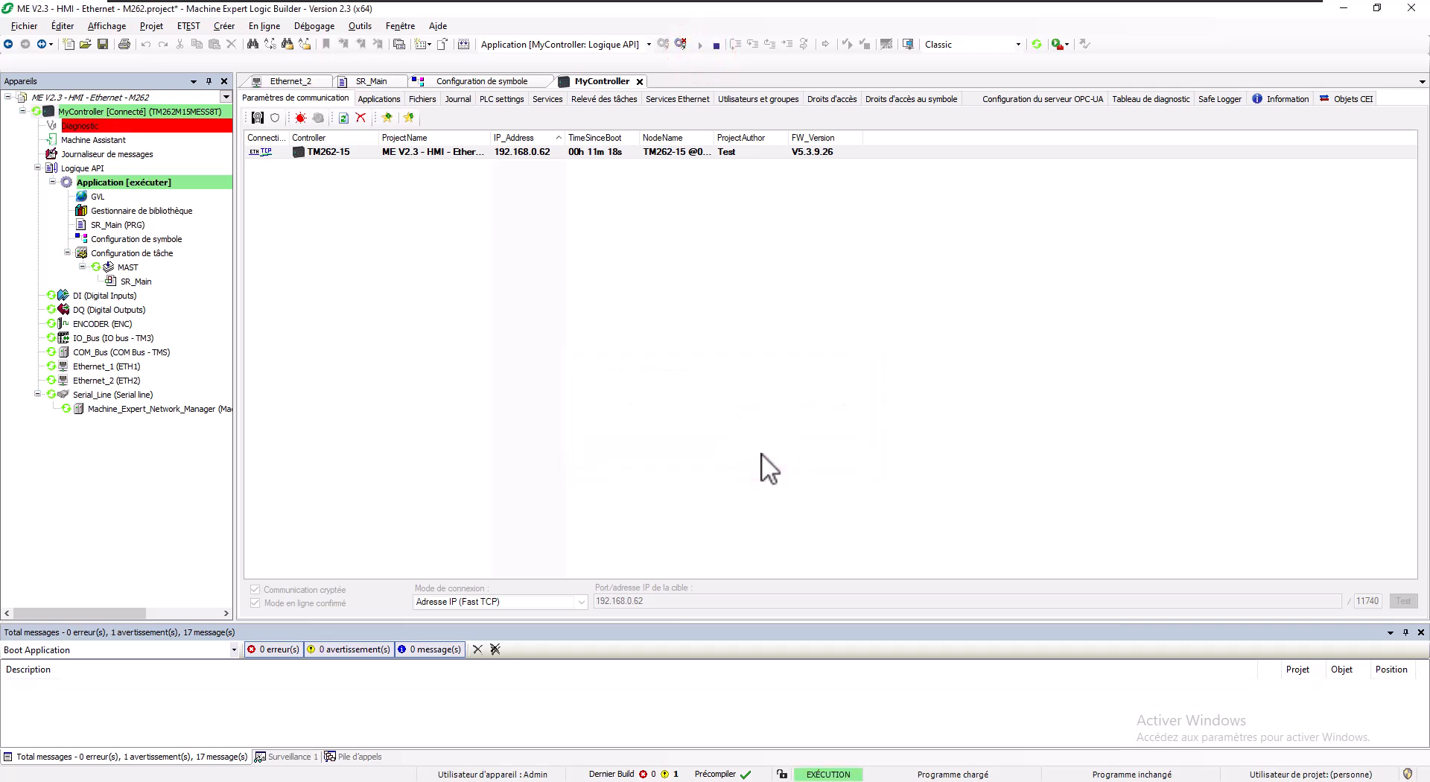
double_click(116, 224)
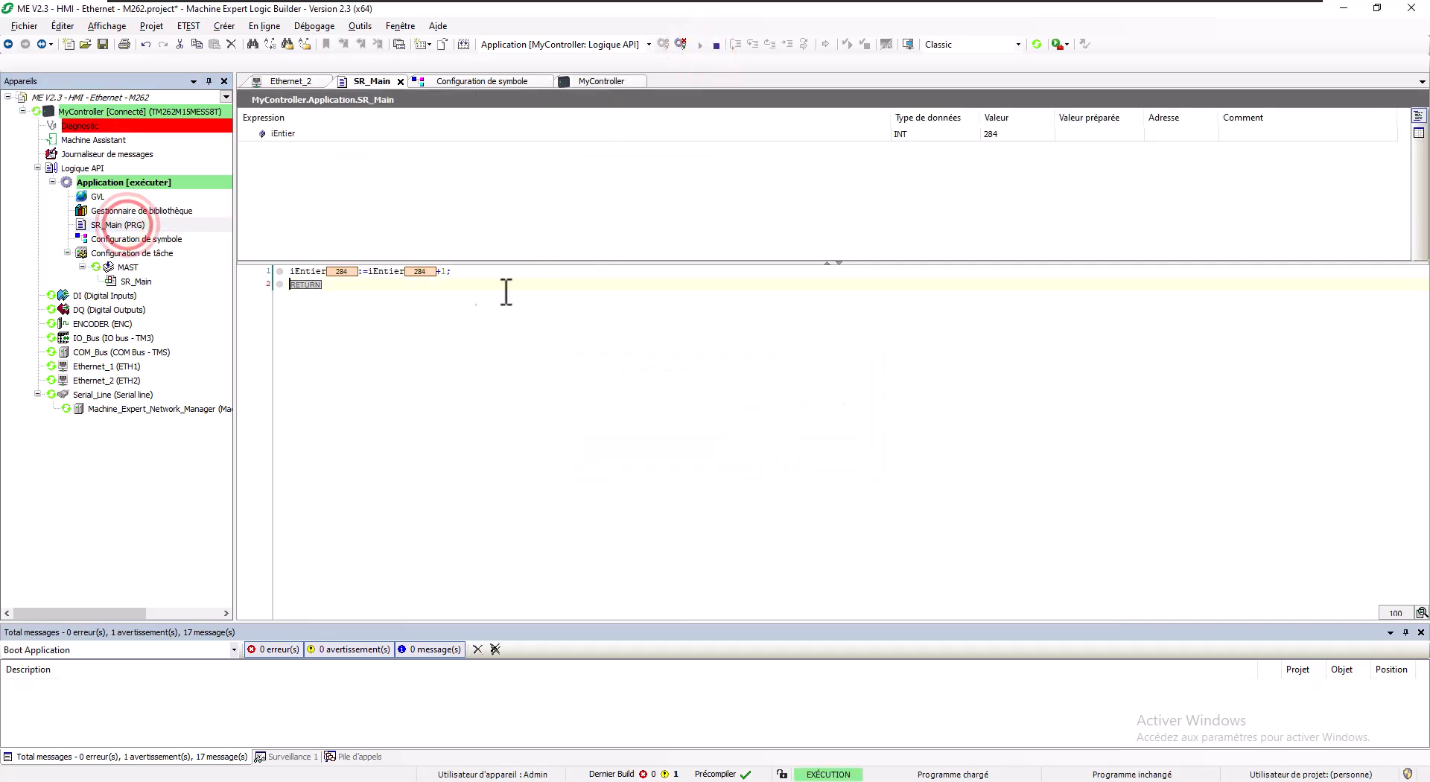
click(449, 297)
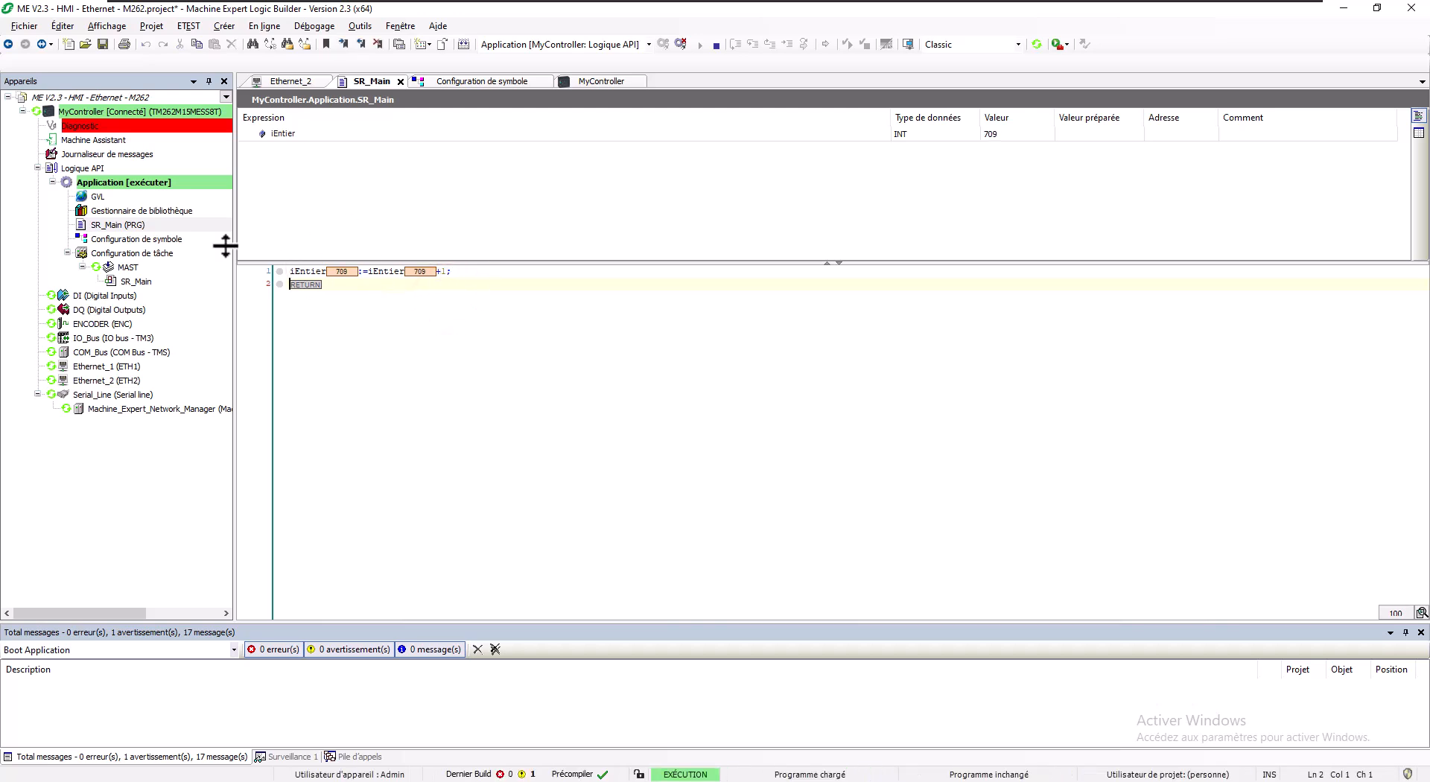
Step: Add an HMIGTO4310 panel from Série HMIGTO to the project root
right_click(106, 97)
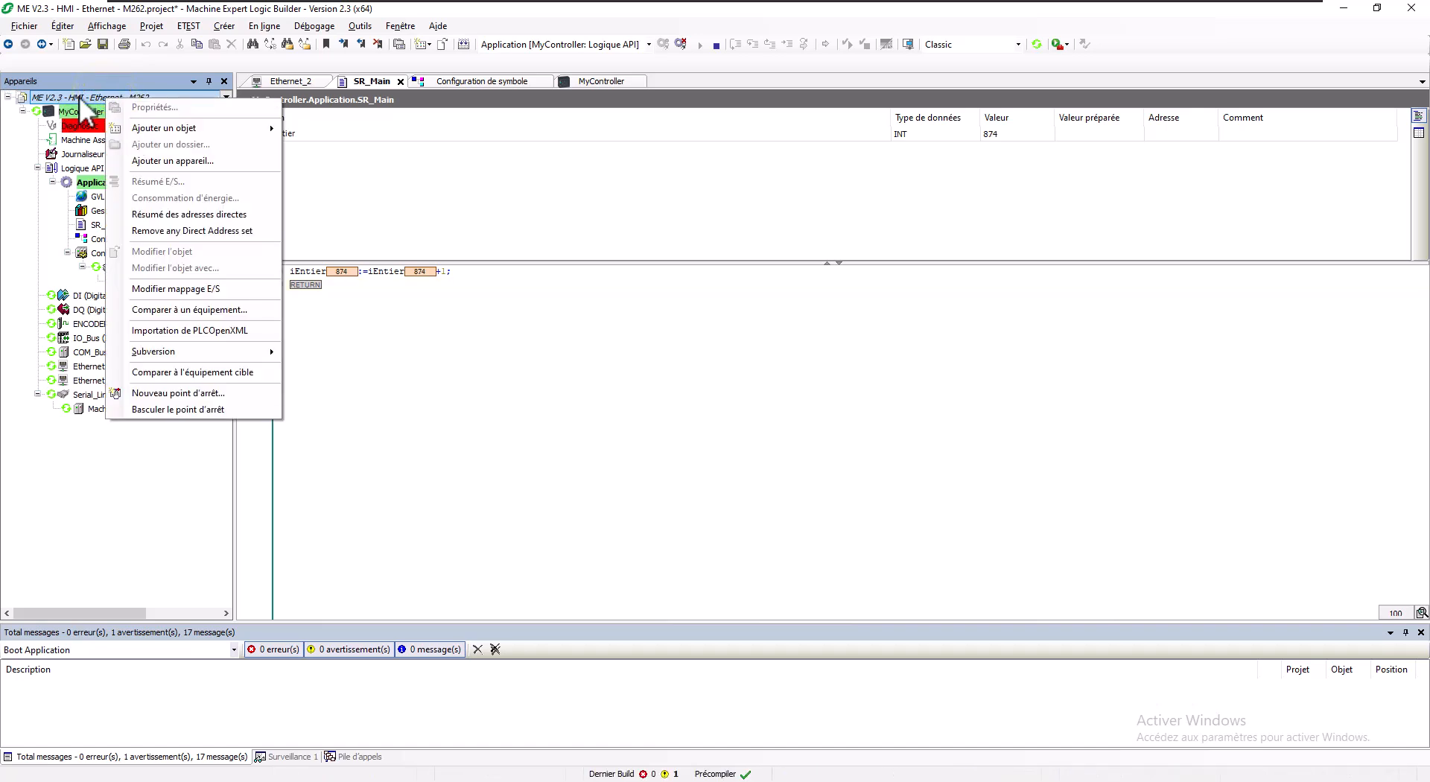
click(179, 159)
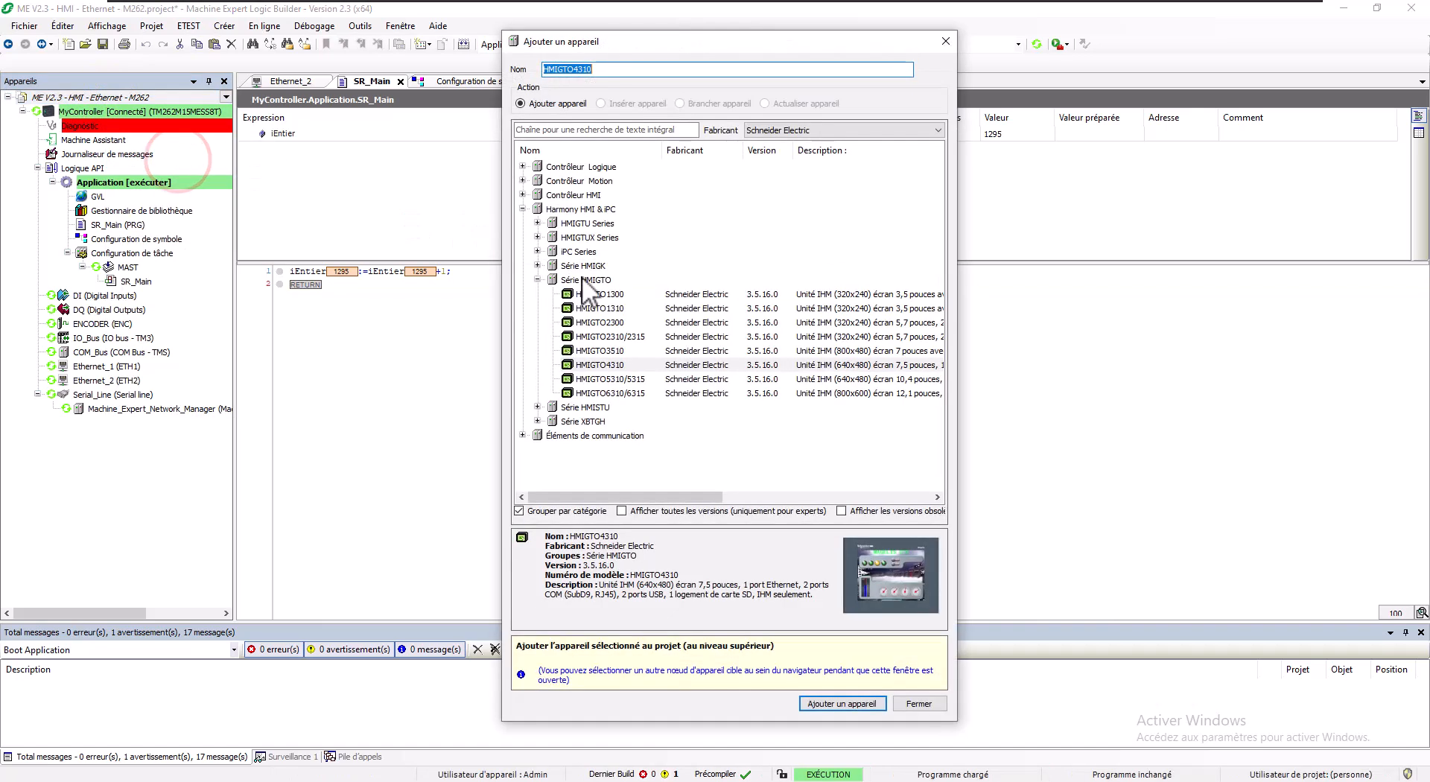
click(605, 365)
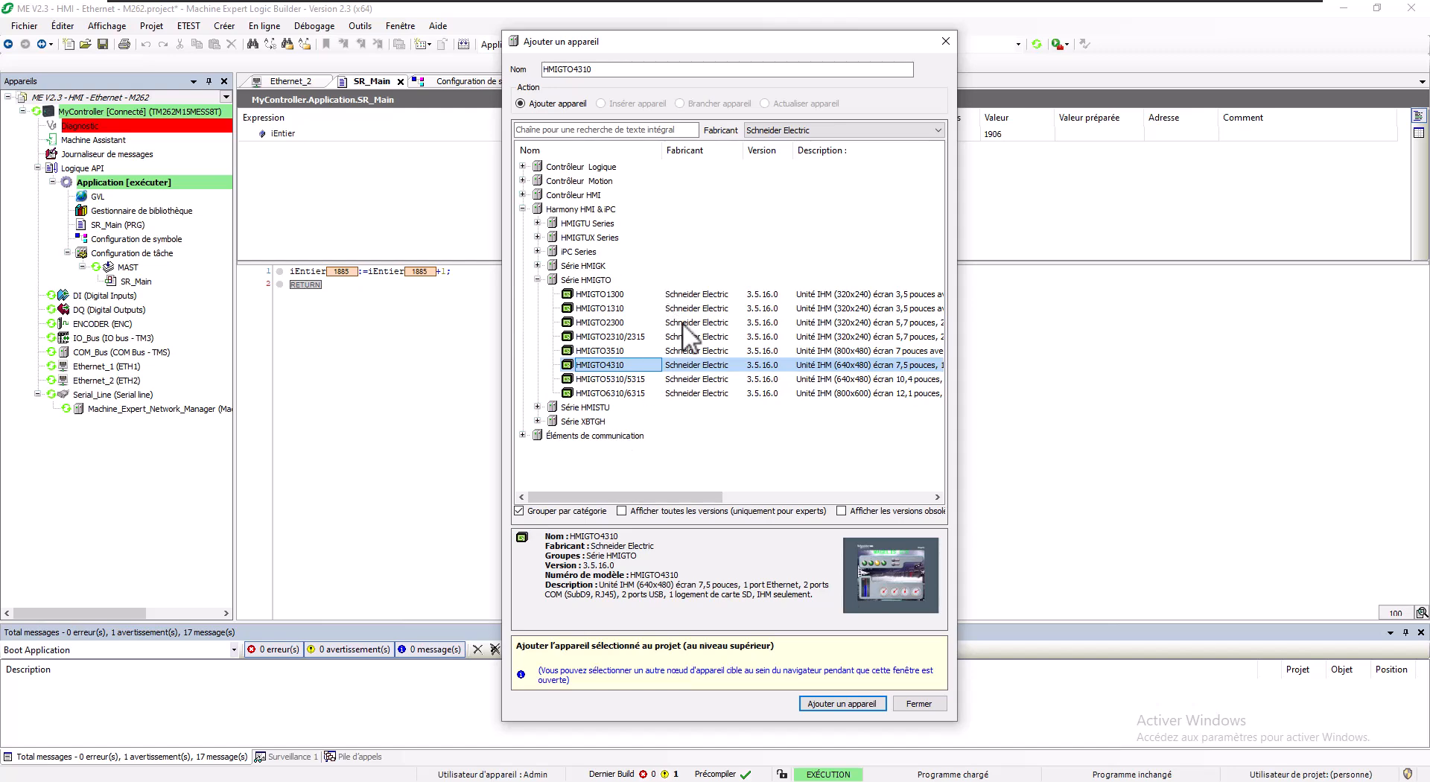
click(836, 704)
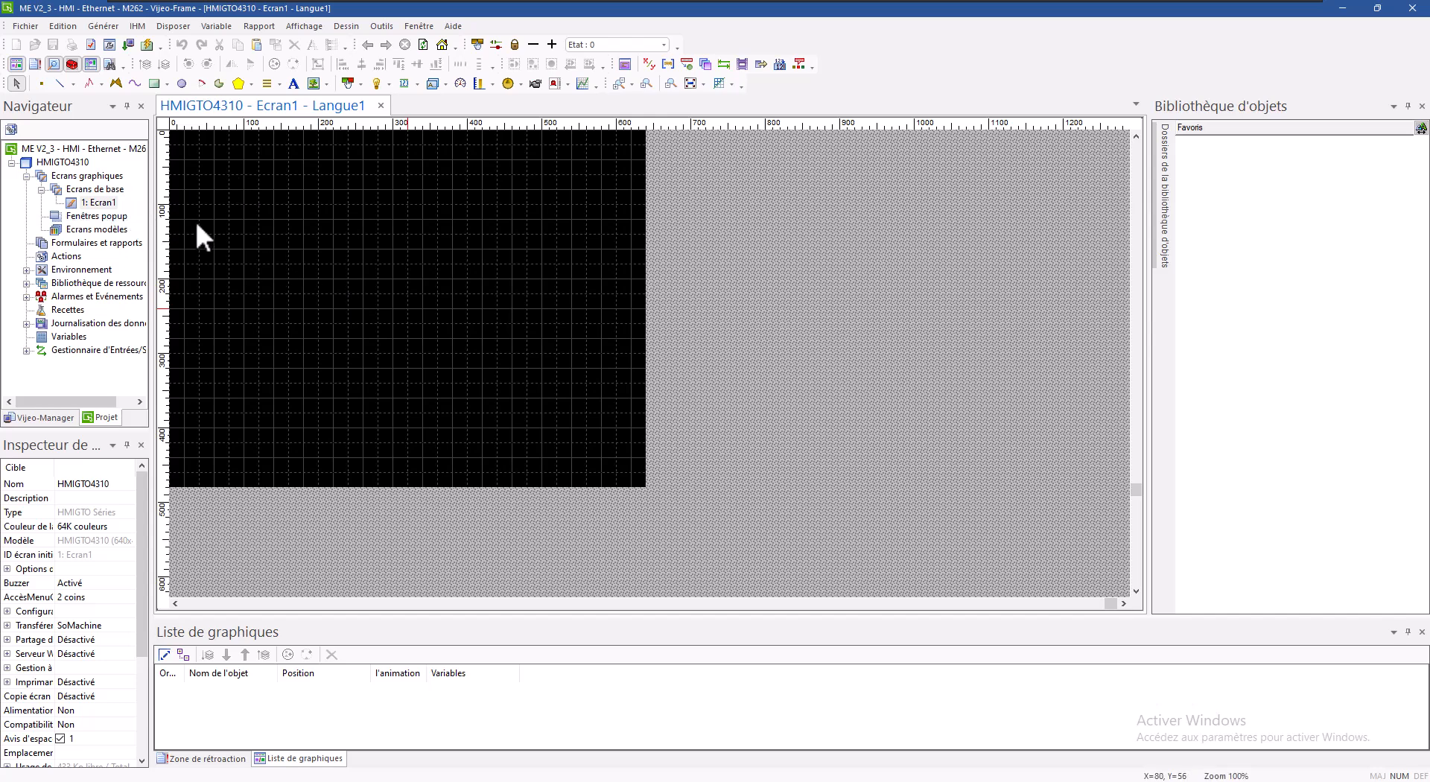
Step: Draw a numeric display on Ecran1 and tick Afficher les zéros
click(403, 82)
drag(289, 190, 527, 293)
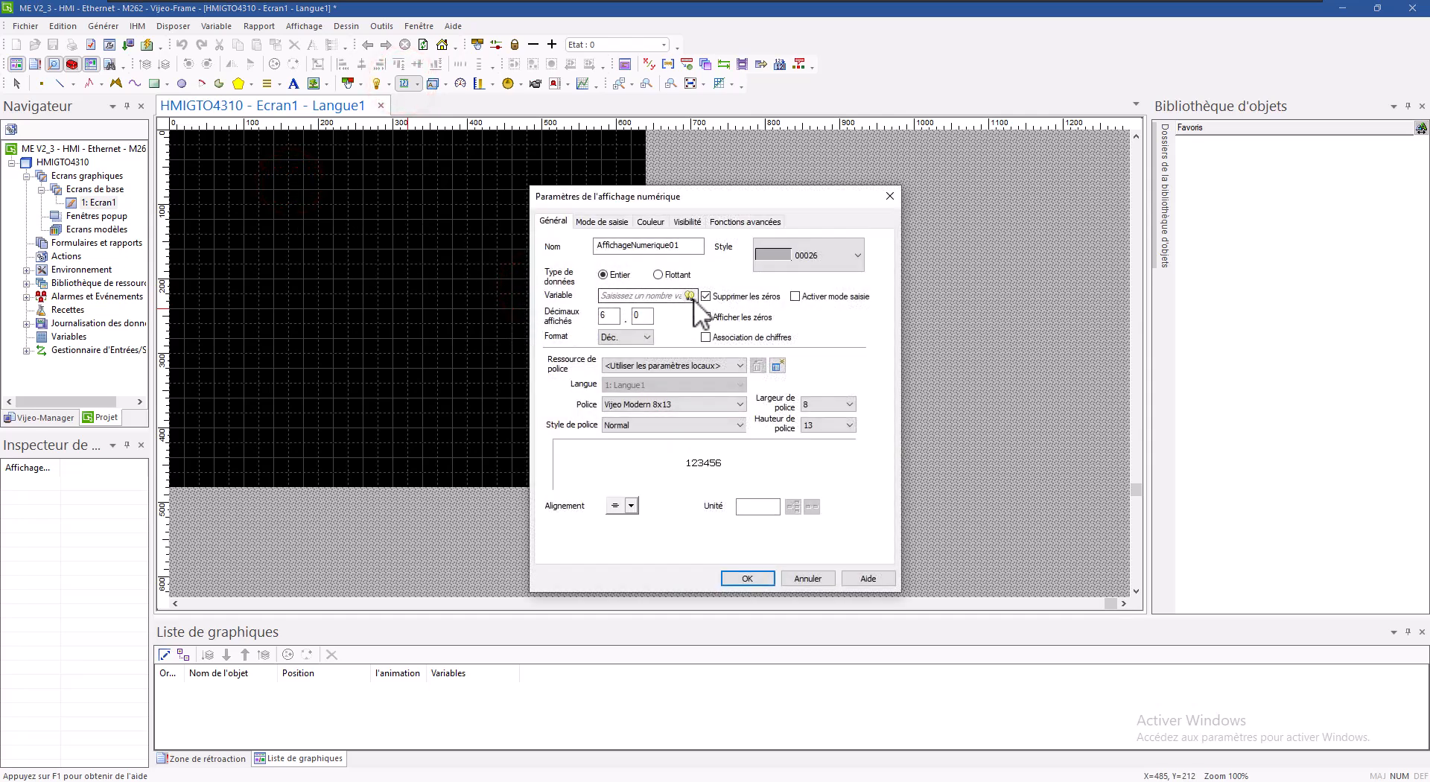
click(705, 317)
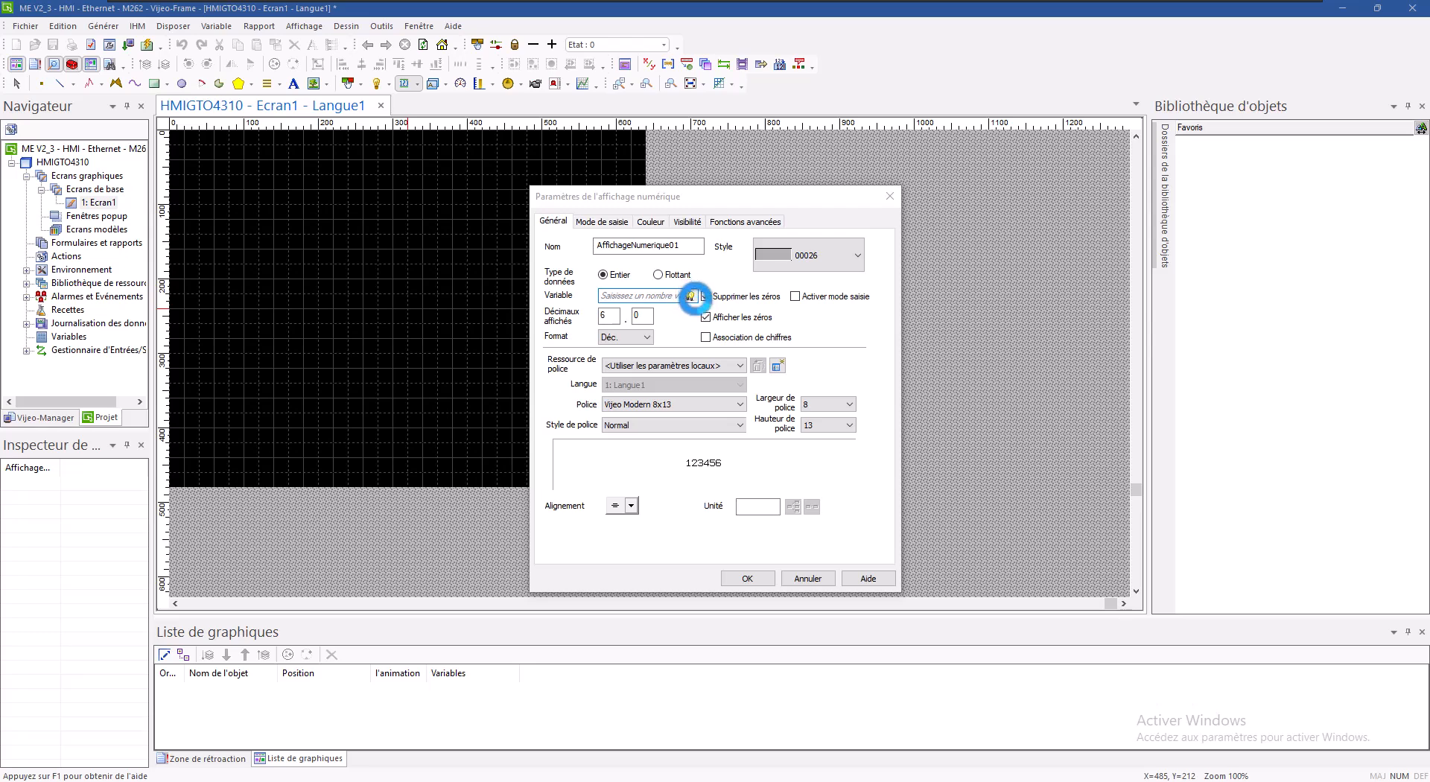
Step: Bind the display to iEntier under SoMachine > Application > SR_Main
click(691, 295)
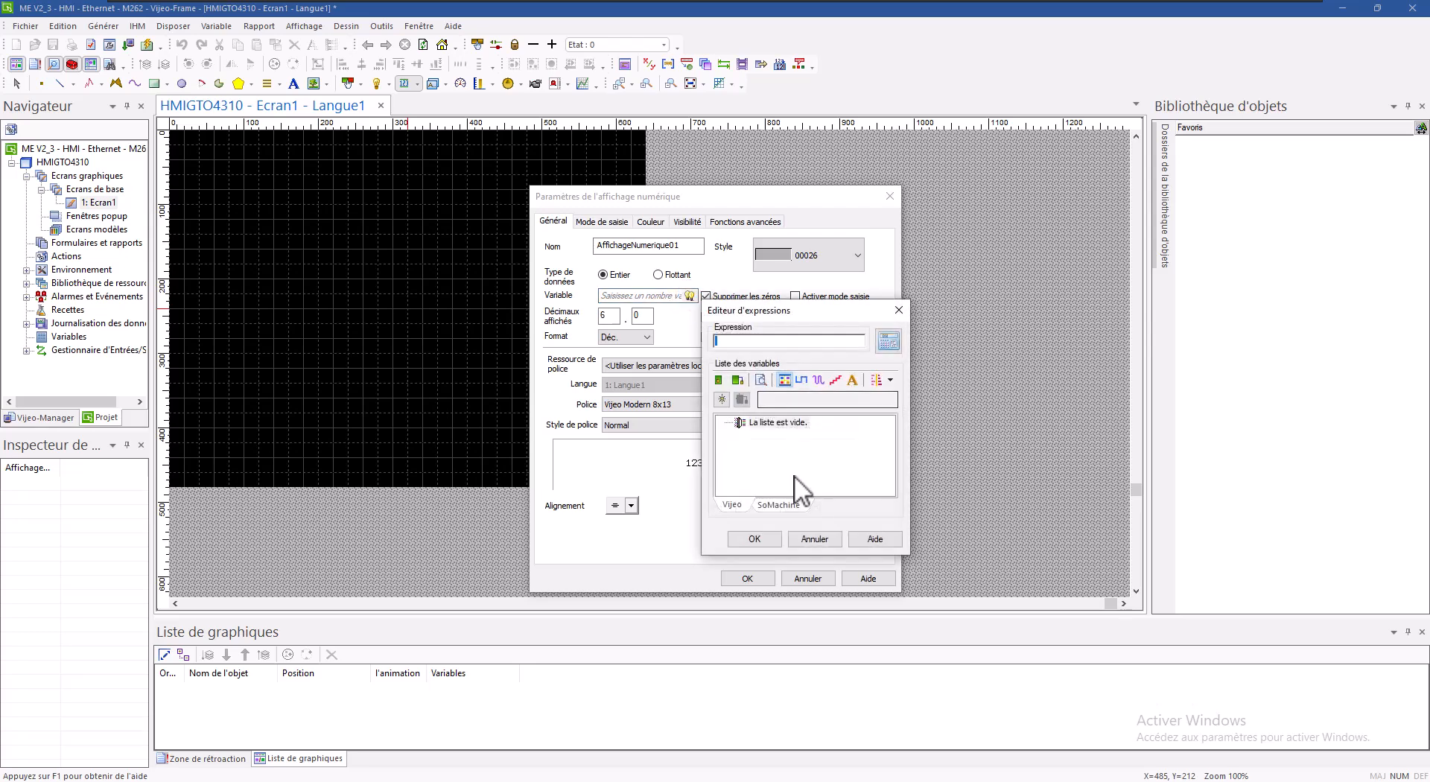
click(793, 505)
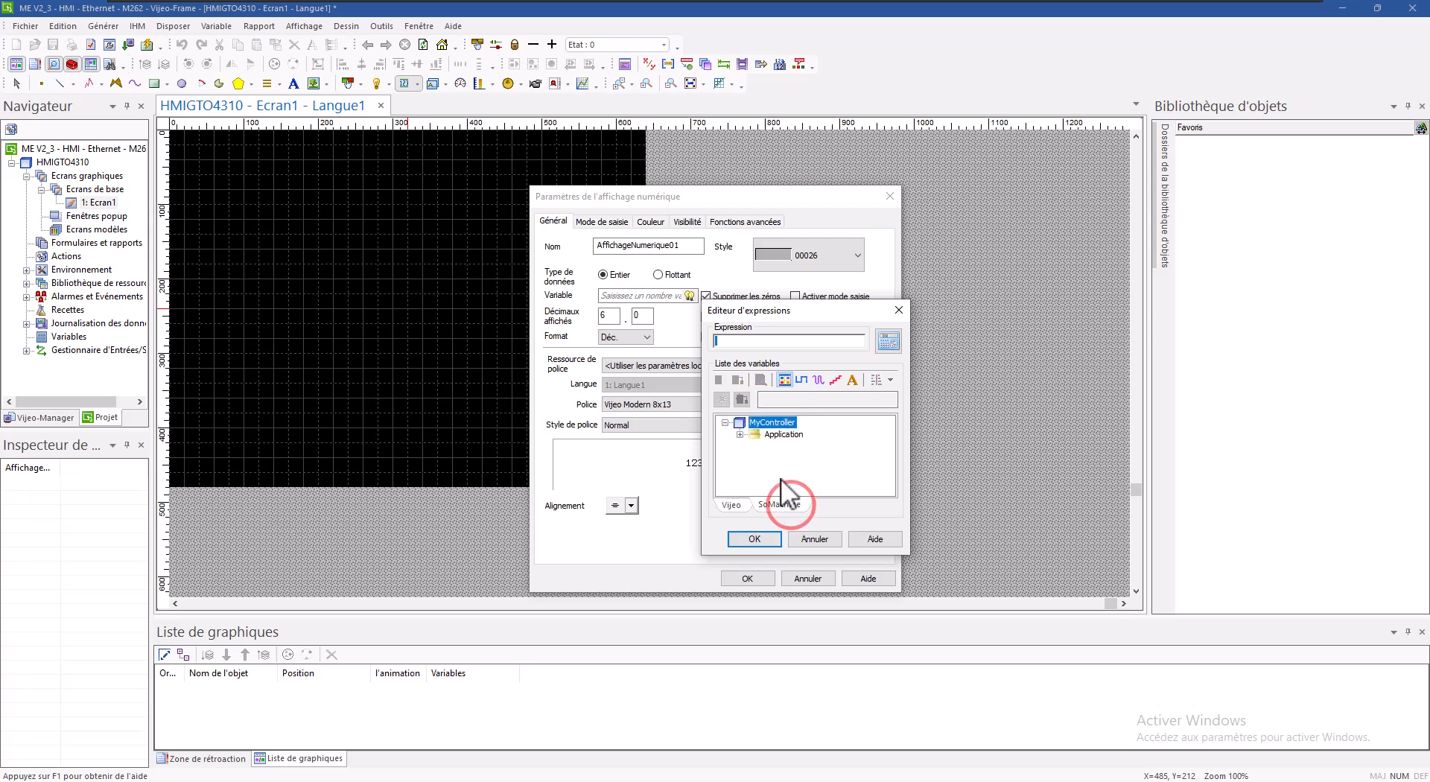
click(755, 446)
click(804, 457)
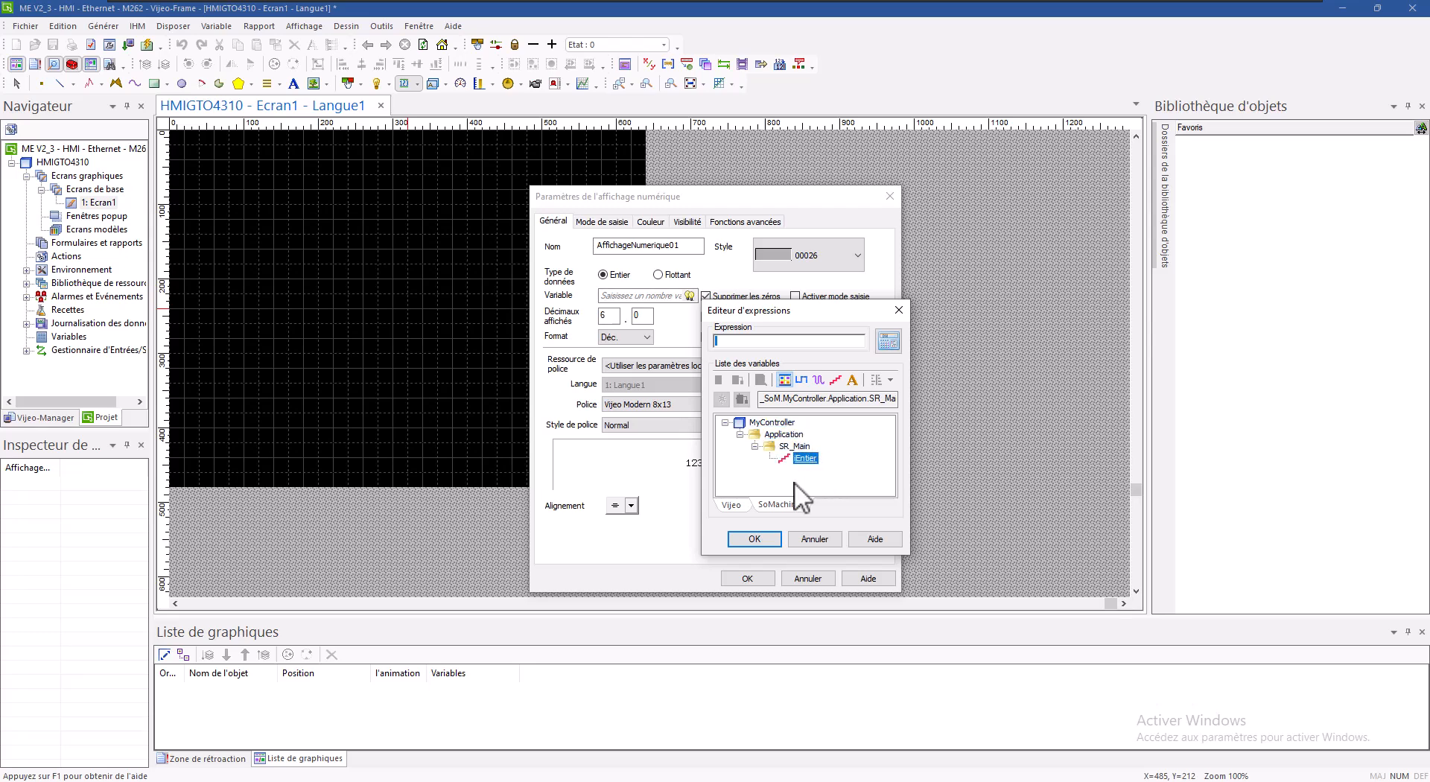
click(768, 538)
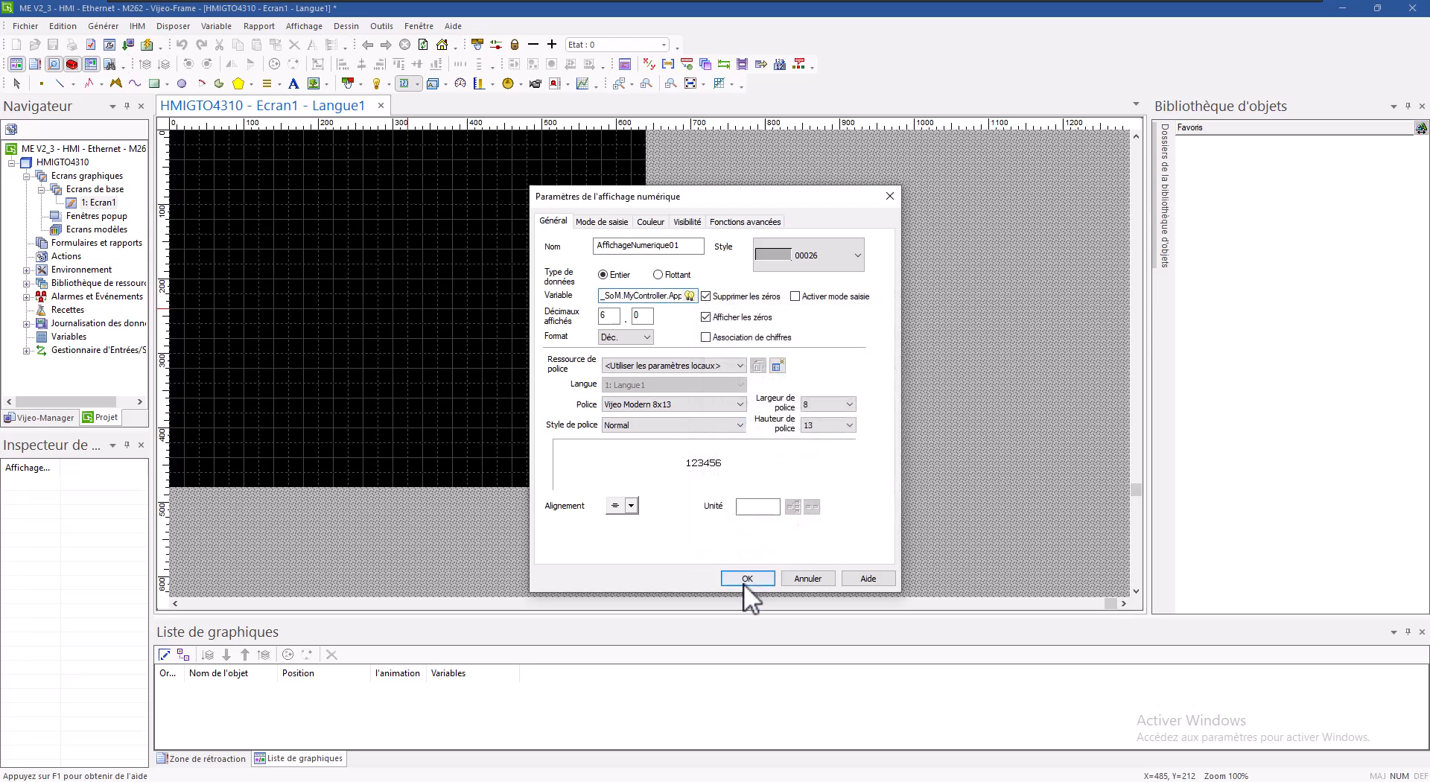
Step: Set the display font to Vijeo Modern 28x50
click(689, 406)
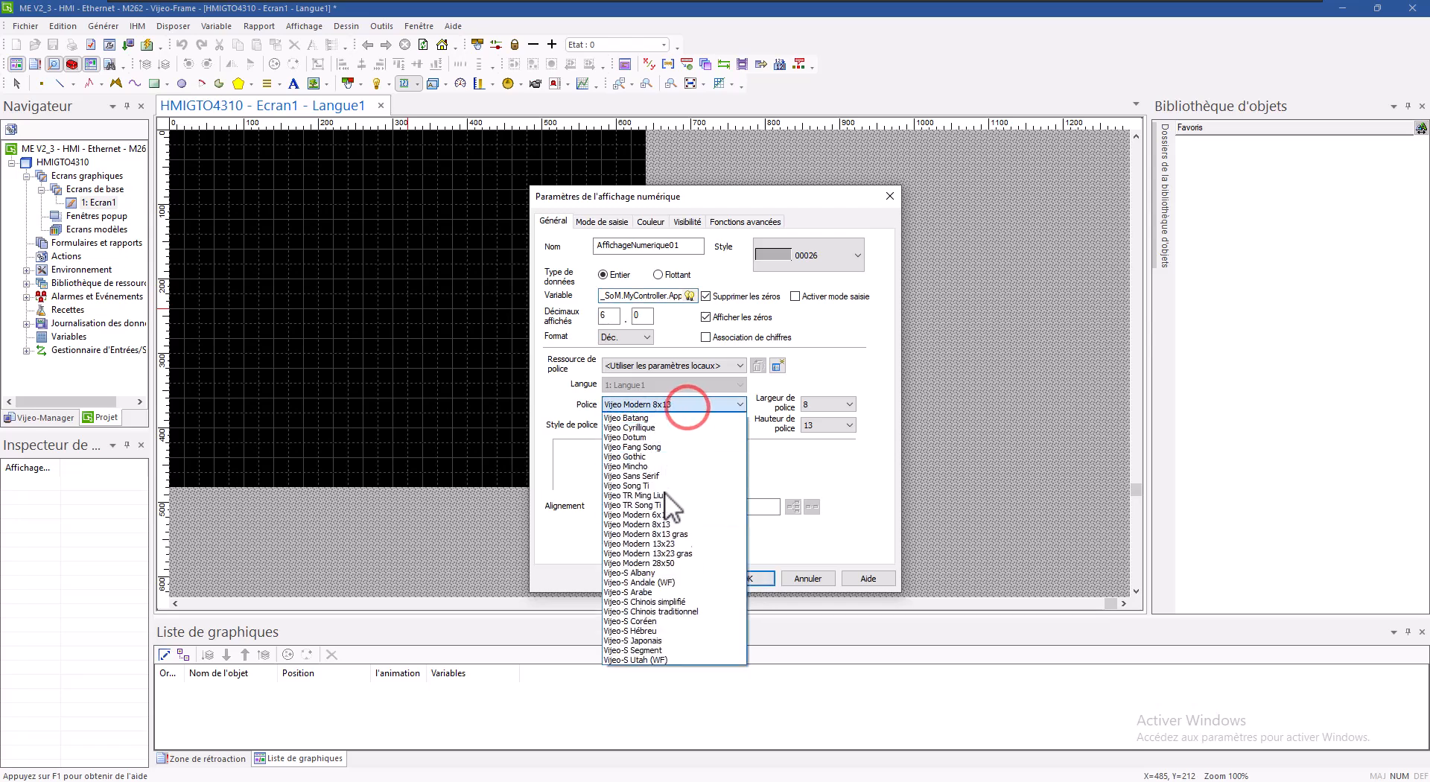
click(673, 563)
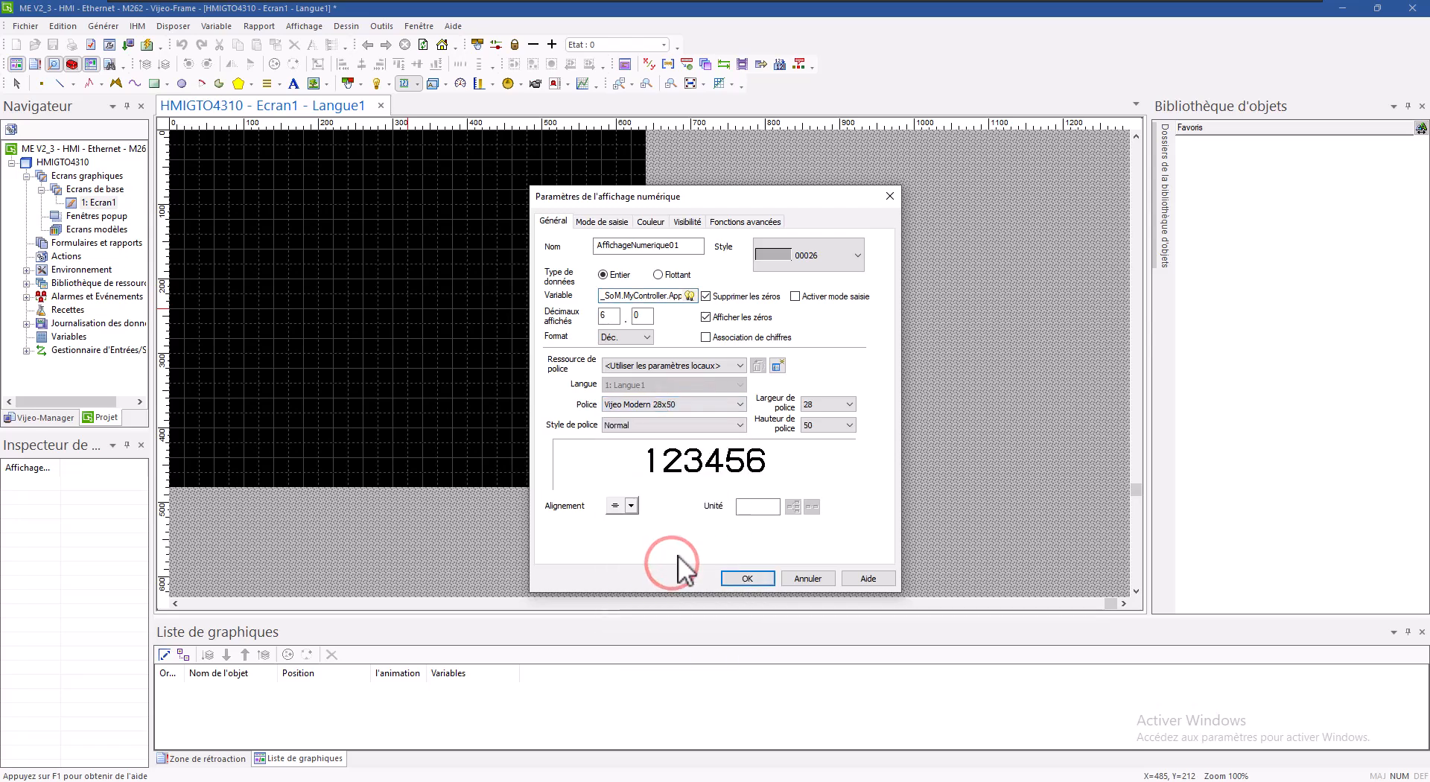
click(609, 222)
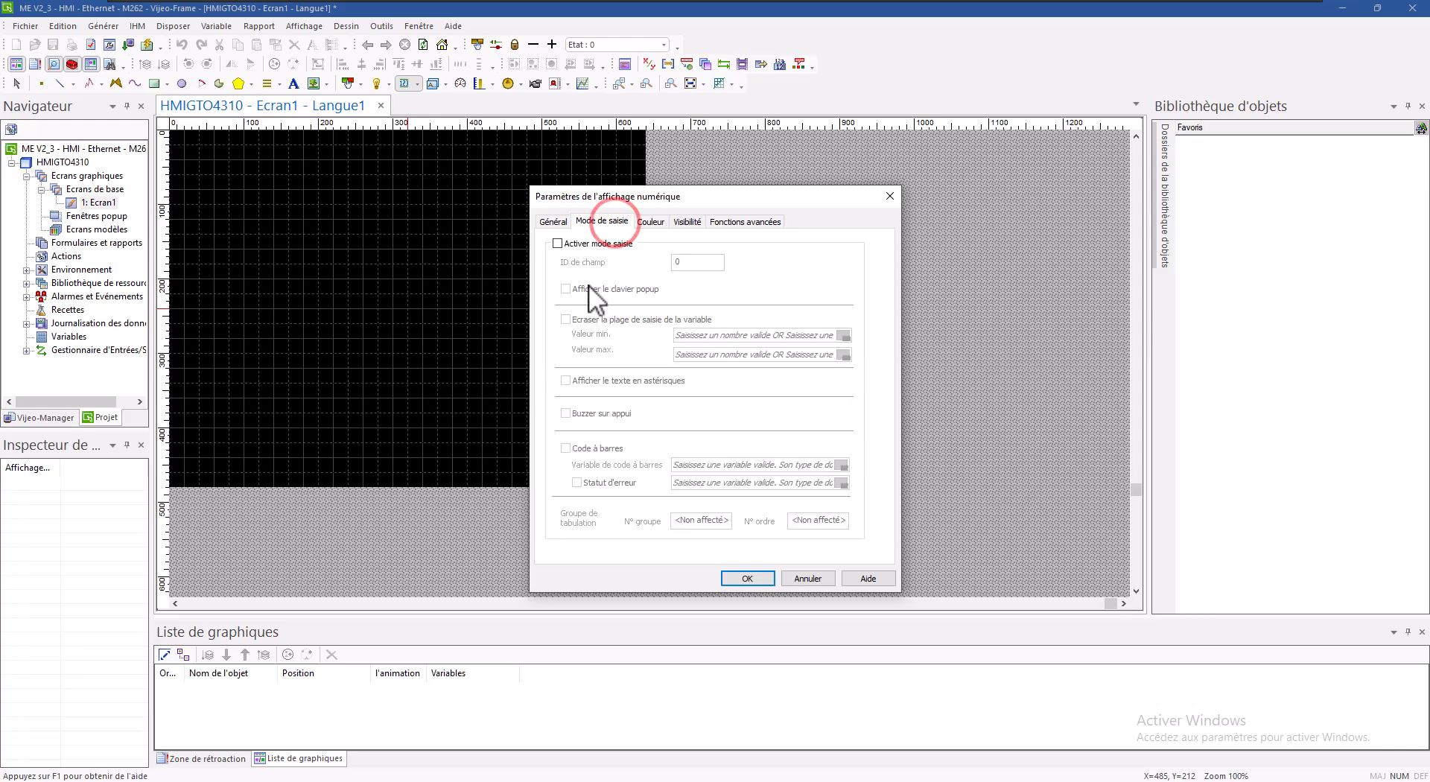
Step: Enable input mode with the popup keypad and apply the display settings
click(568, 244)
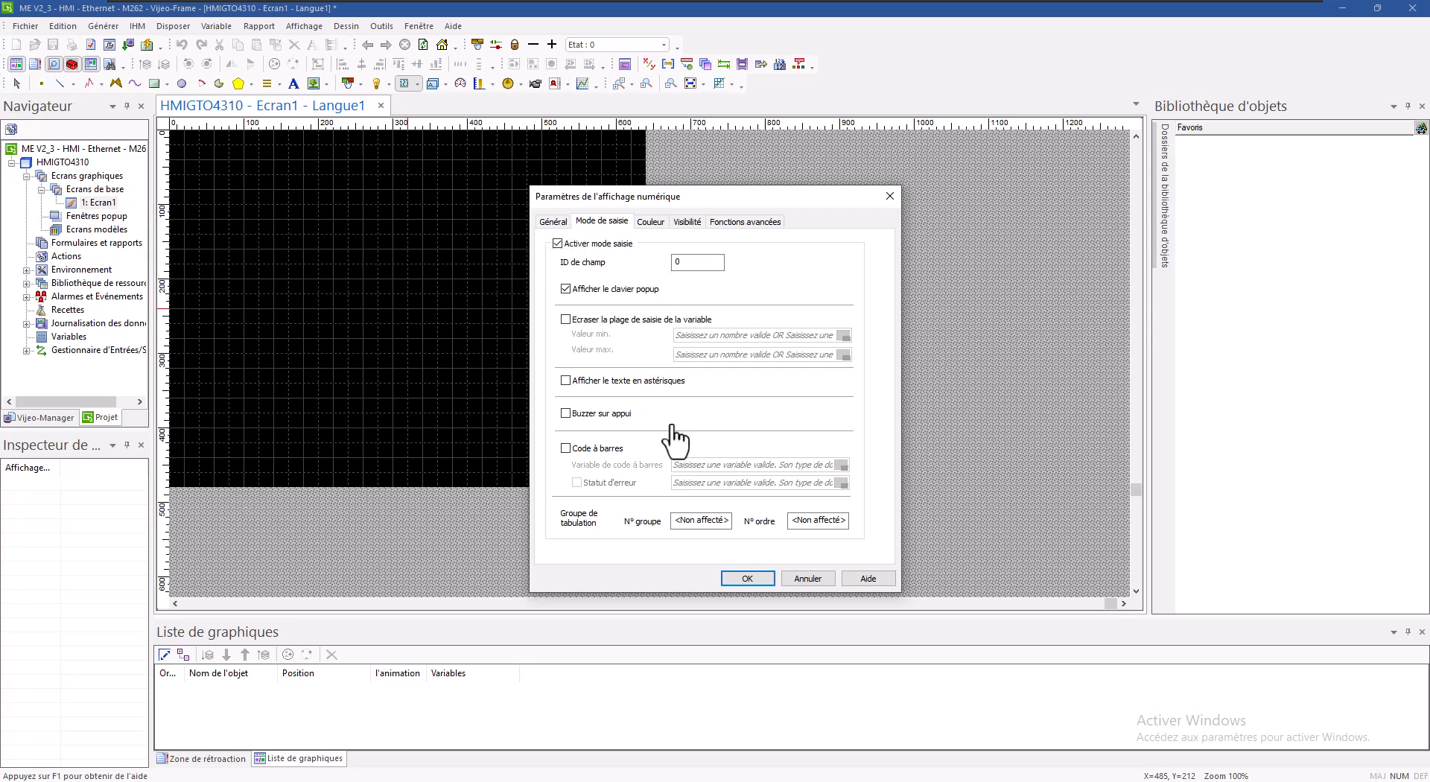
click(758, 578)
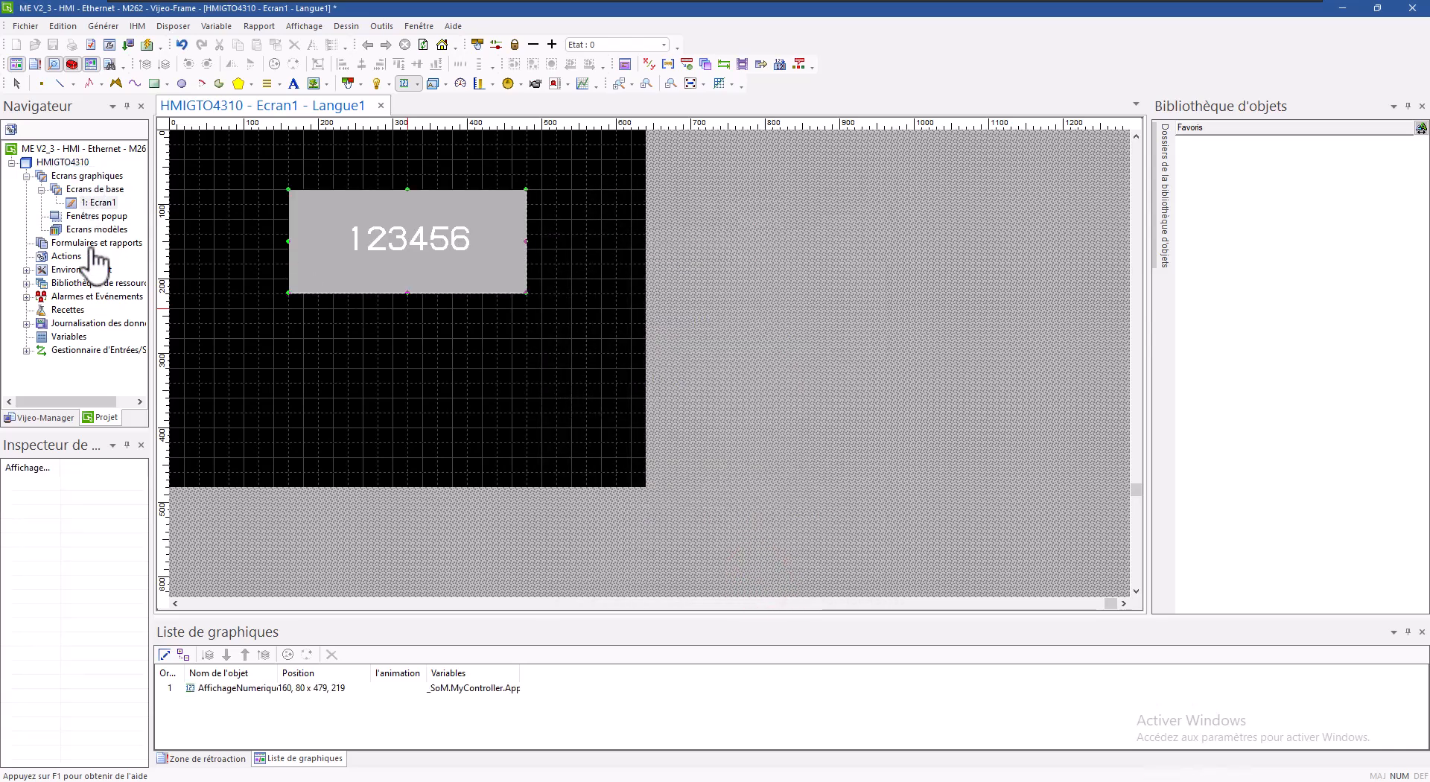
Step: Open the SOM_MyController connection configuration under the I/O manager's SoMachine network driver
click(70, 350)
click(27, 351)
click(43, 363)
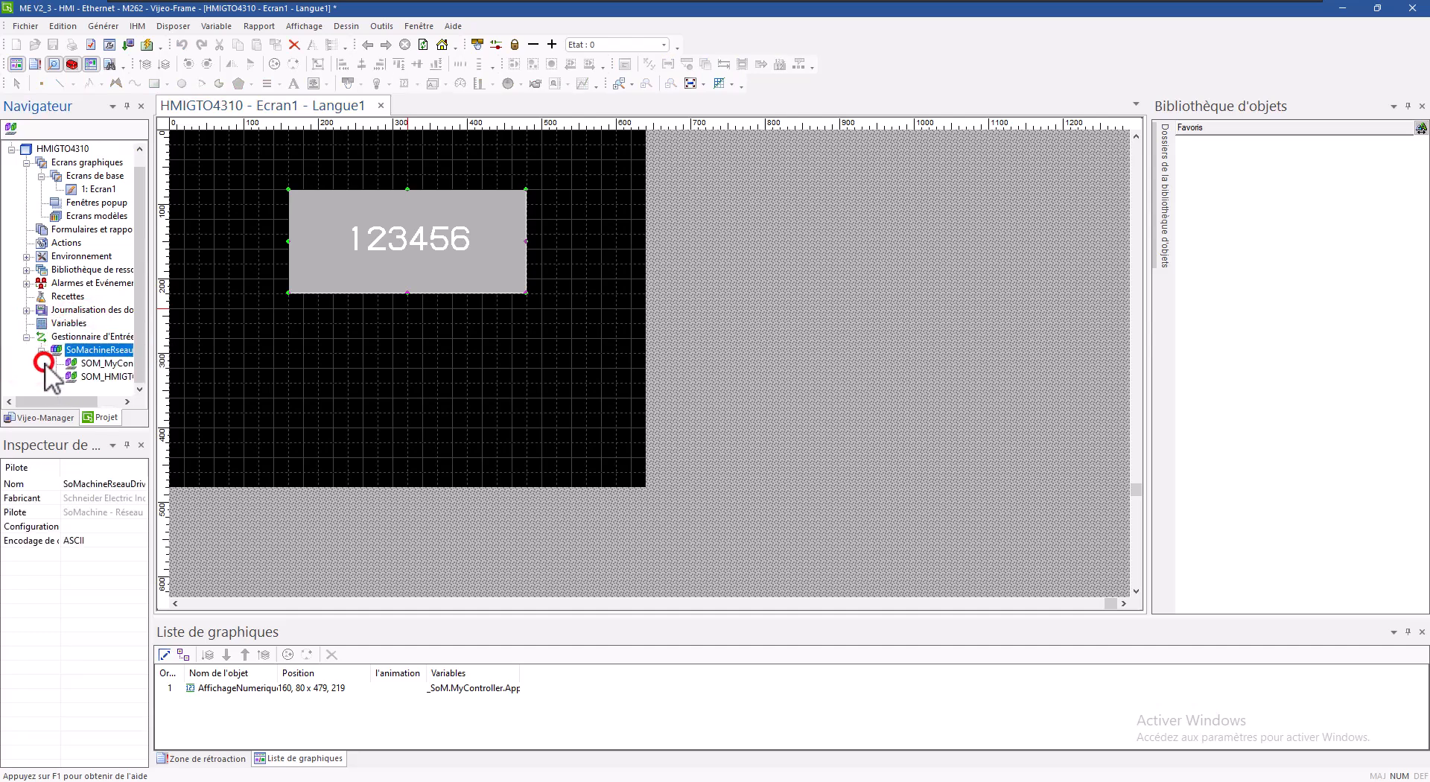
click(105, 364)
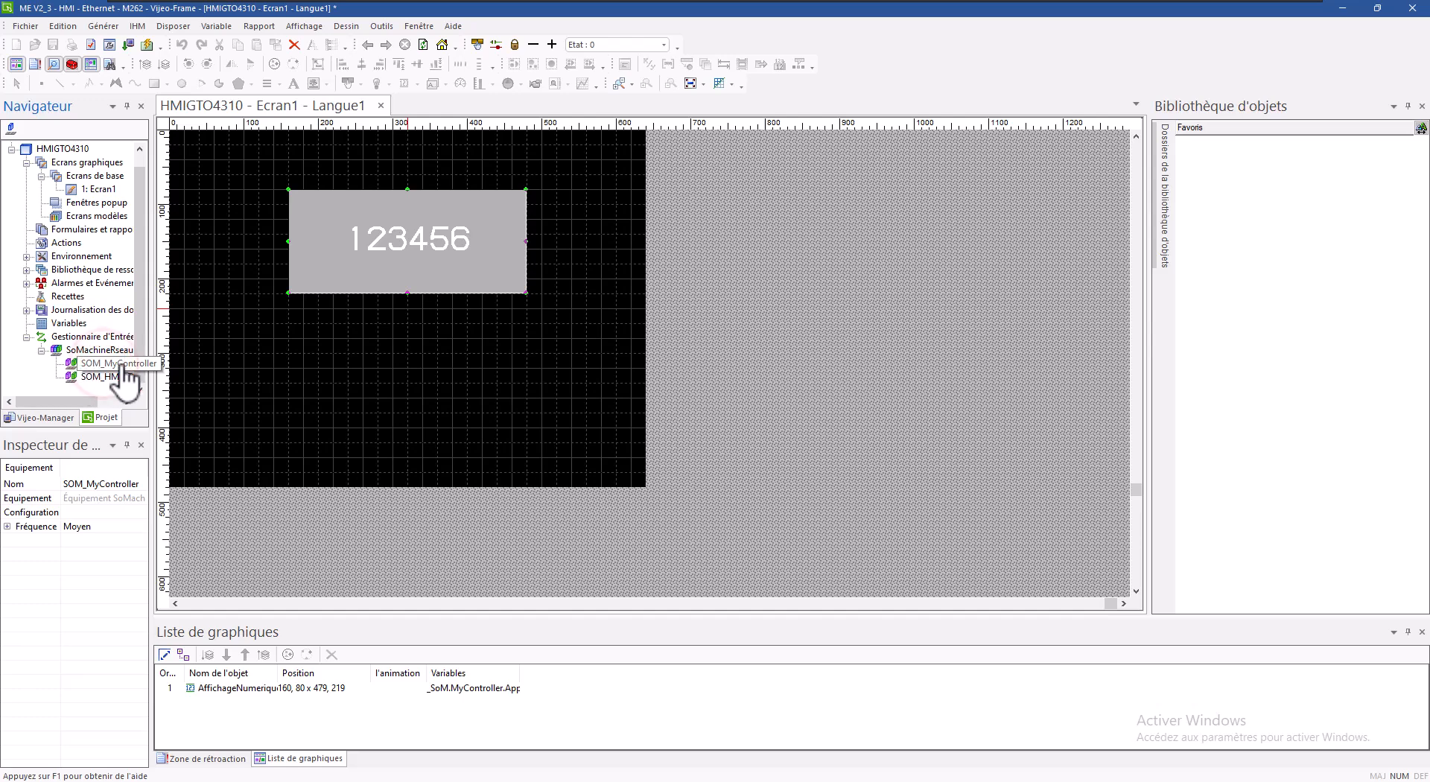
double_click(122, 366)
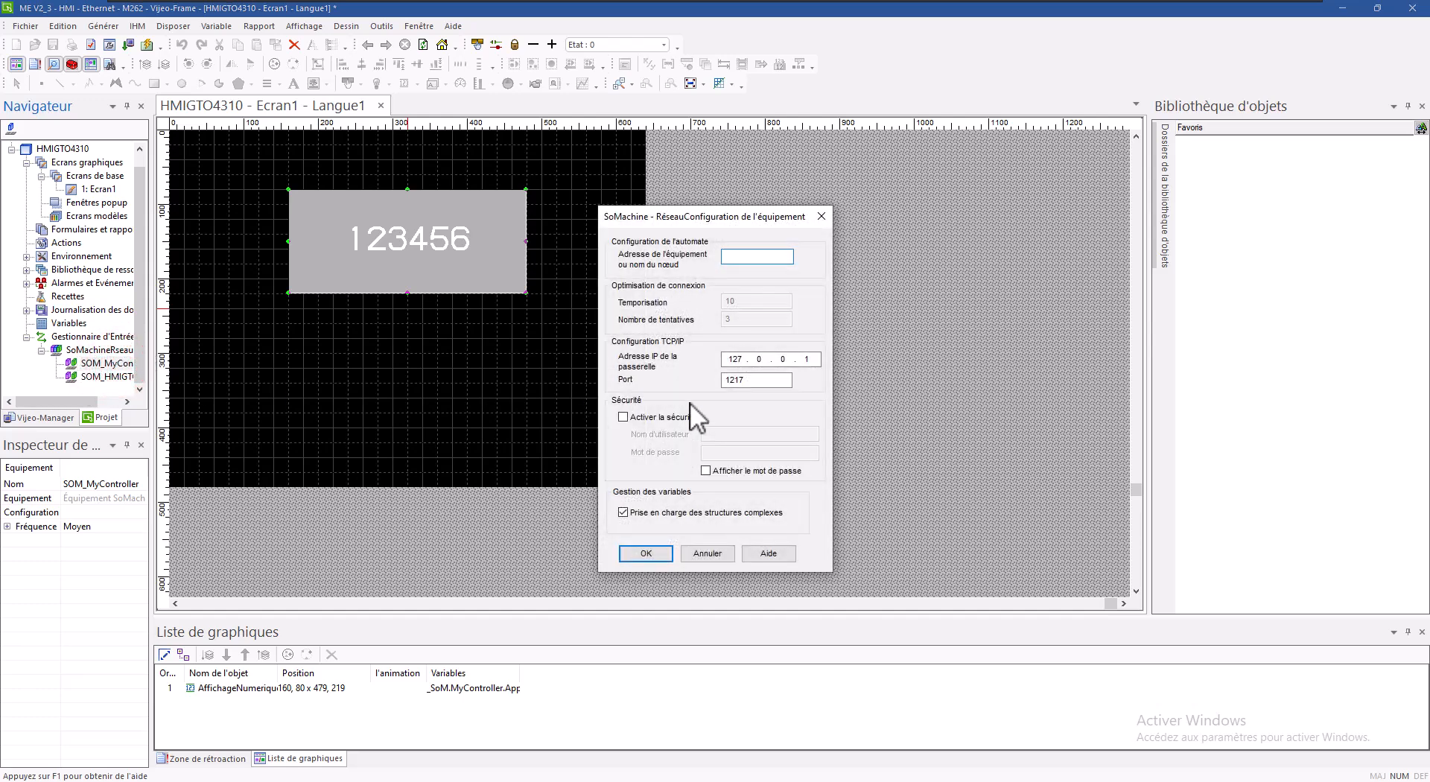
Step: Enable security on the connection and enter the controller's user name and password
click(623, 417)
click(724, 434)
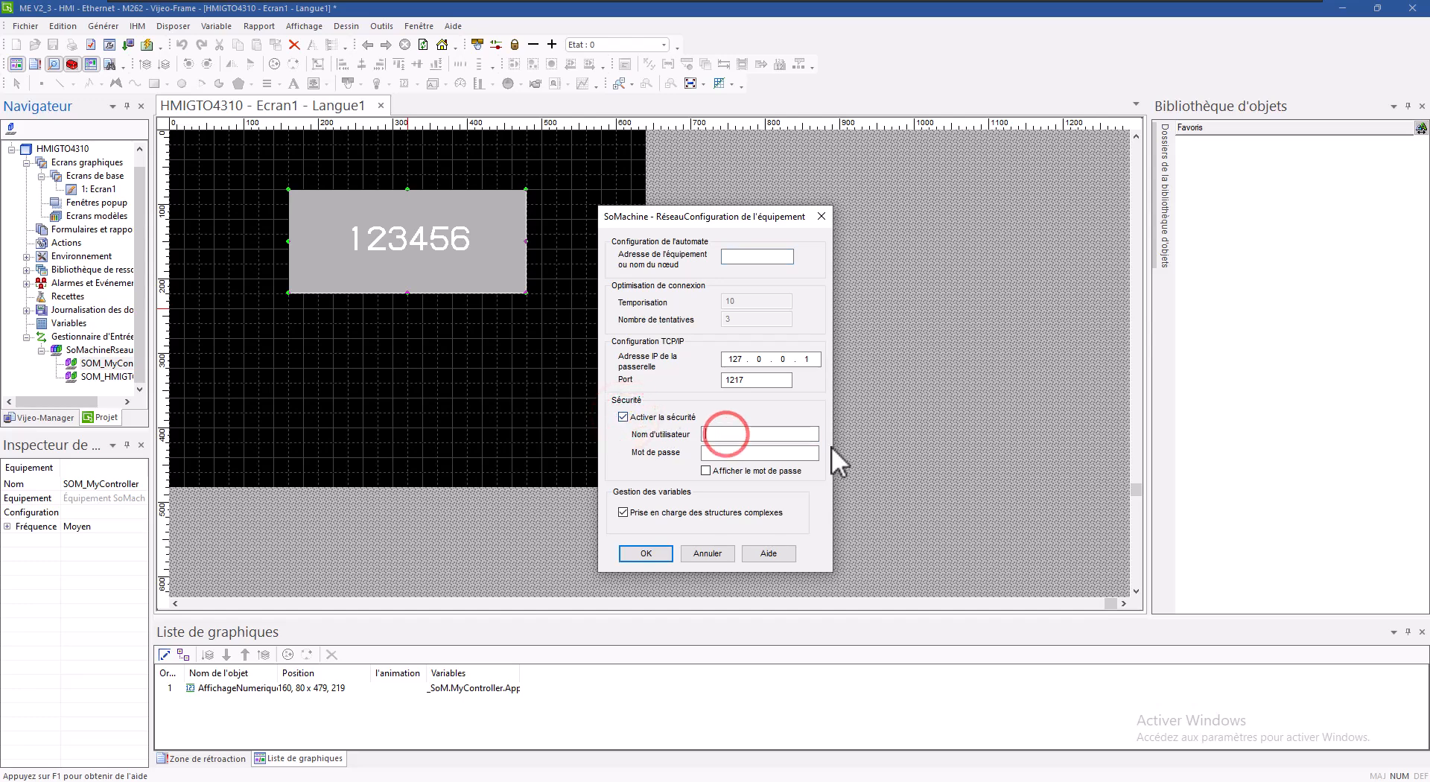
text(Admin)
click(768, 457)
text(●)
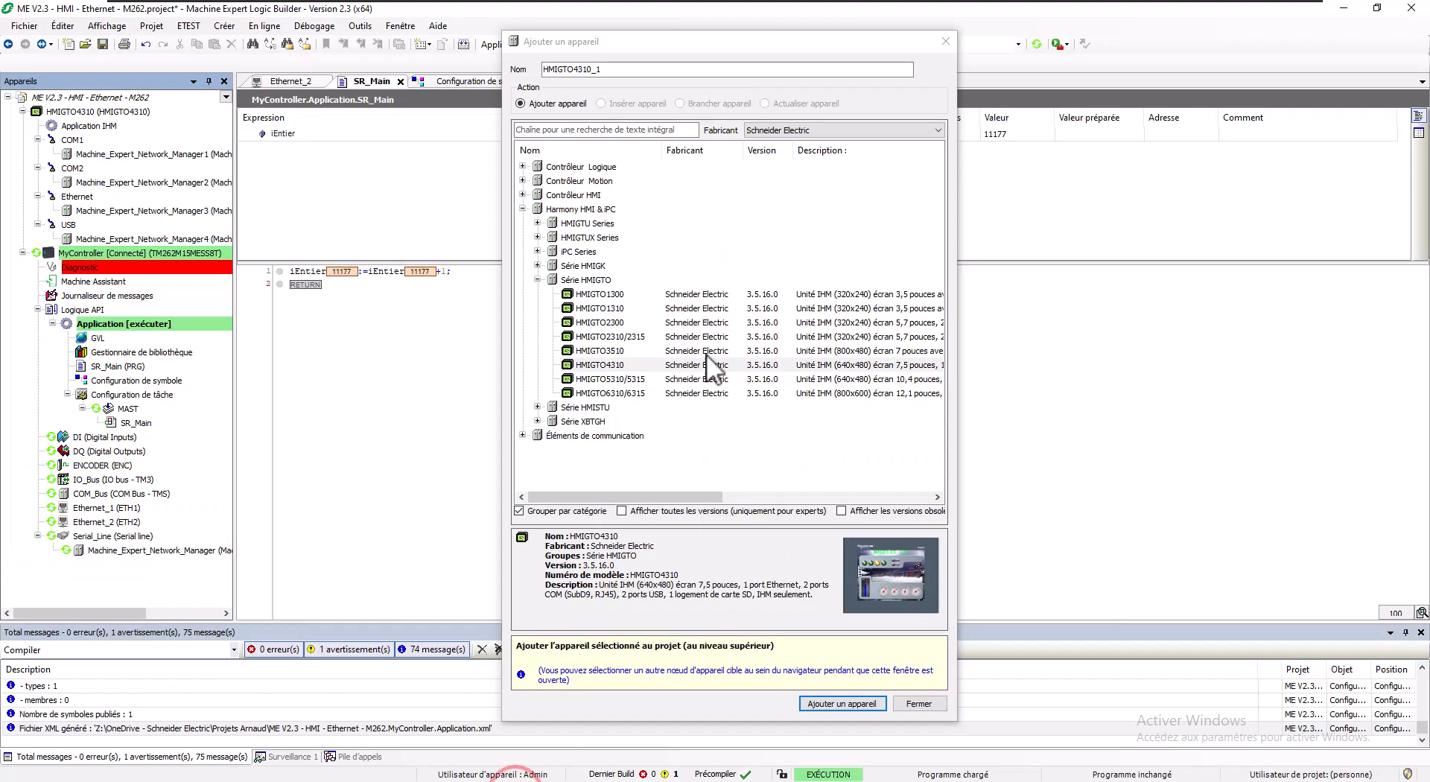
Step: Copy the M262 controller's full node name from its communication settings and return to Vijeo-Designer
click(924, 703)
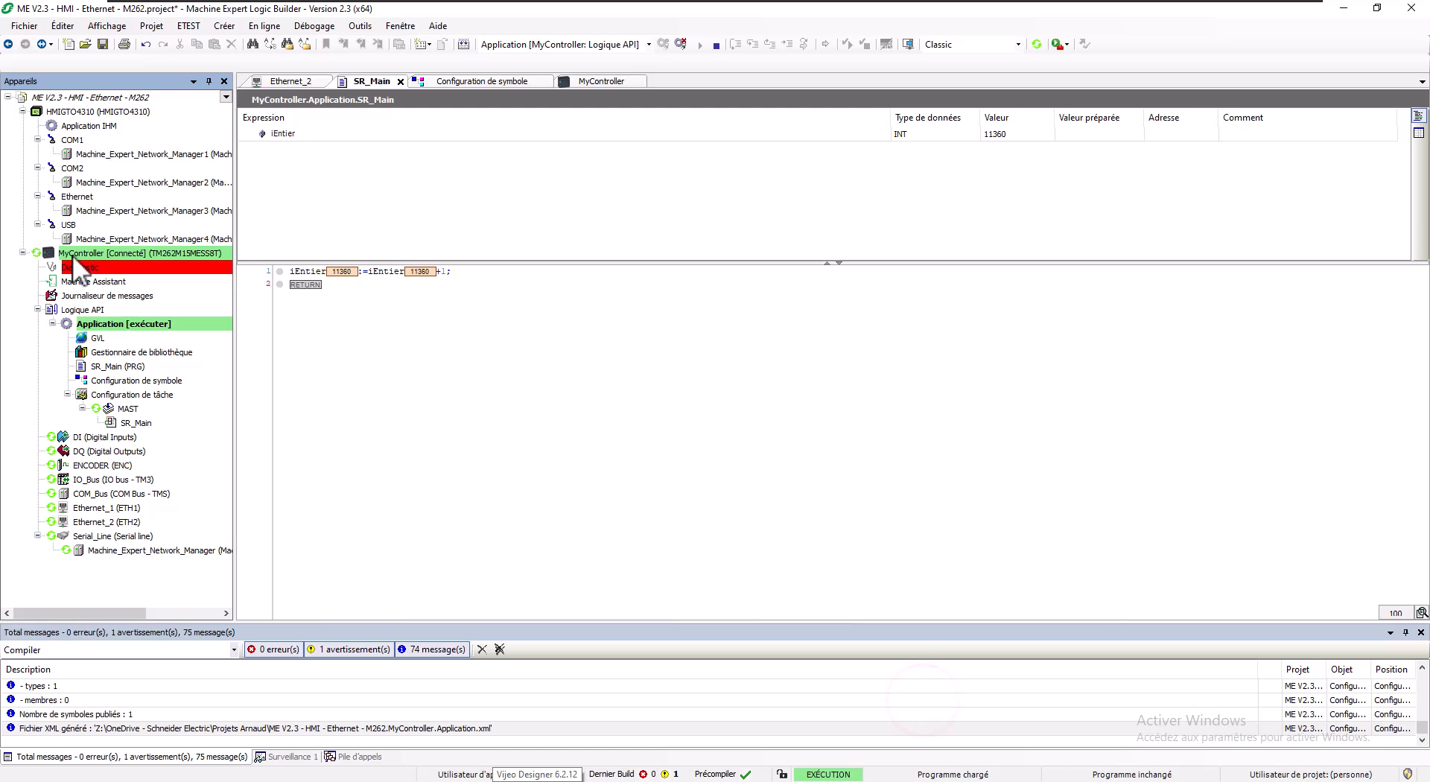
double_click(77, 254)
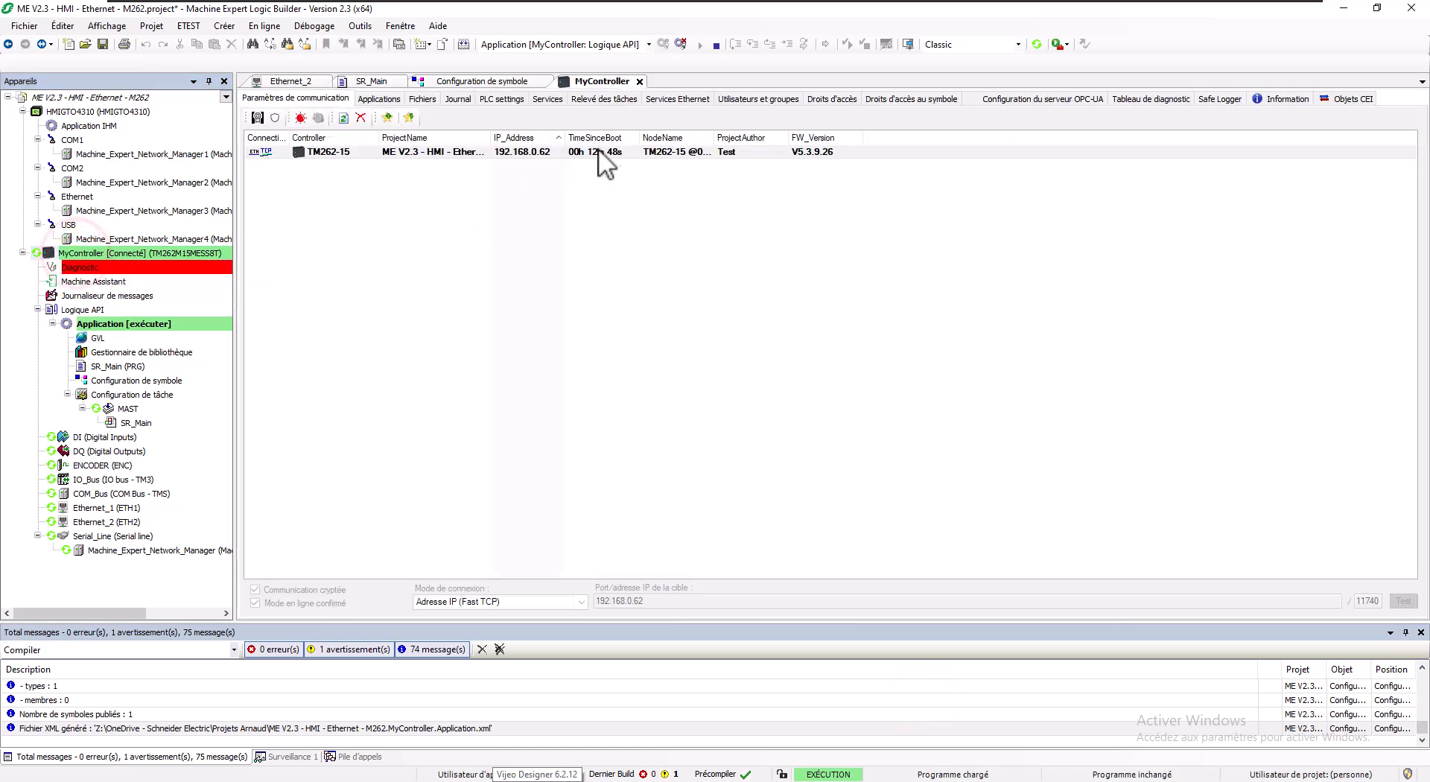
double_click(714, 137)
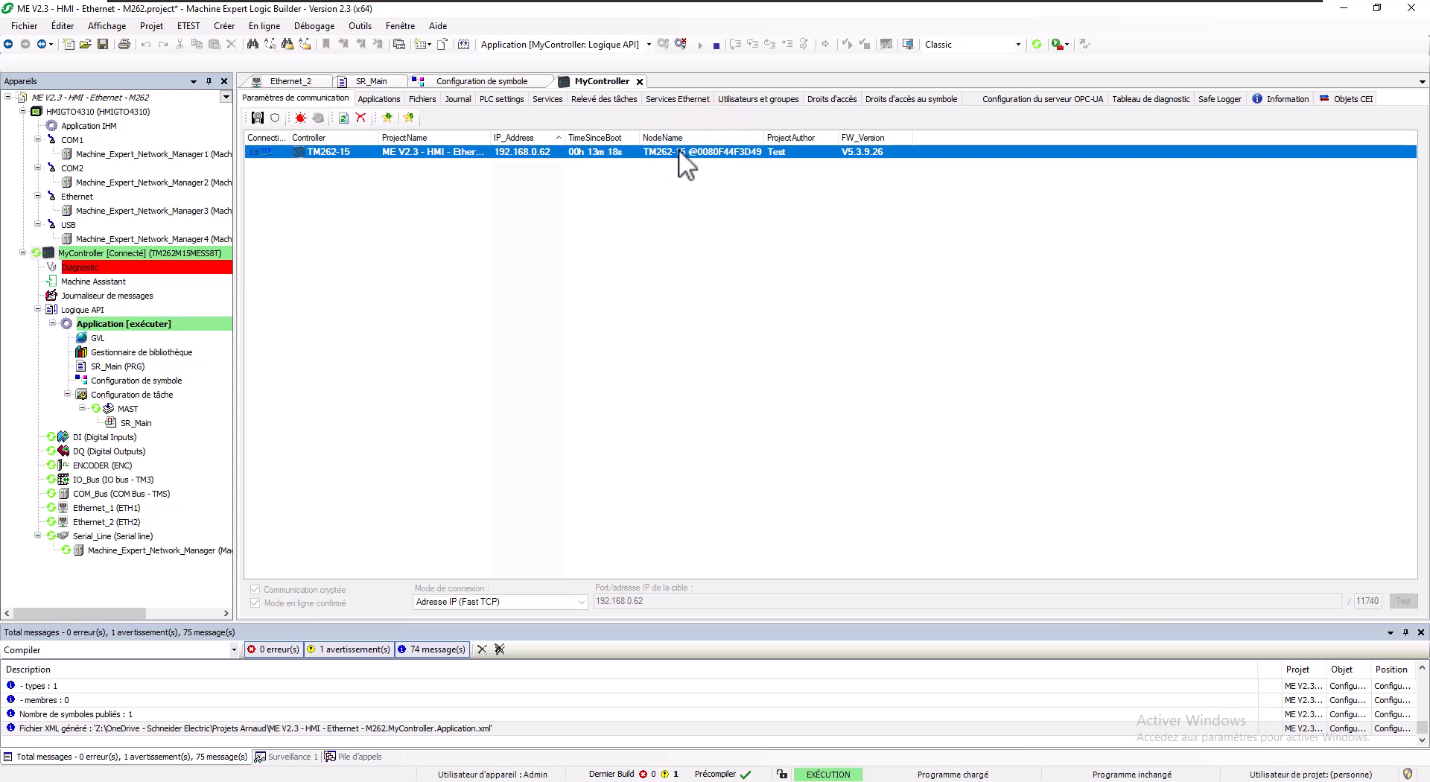
right_click(694, 149)
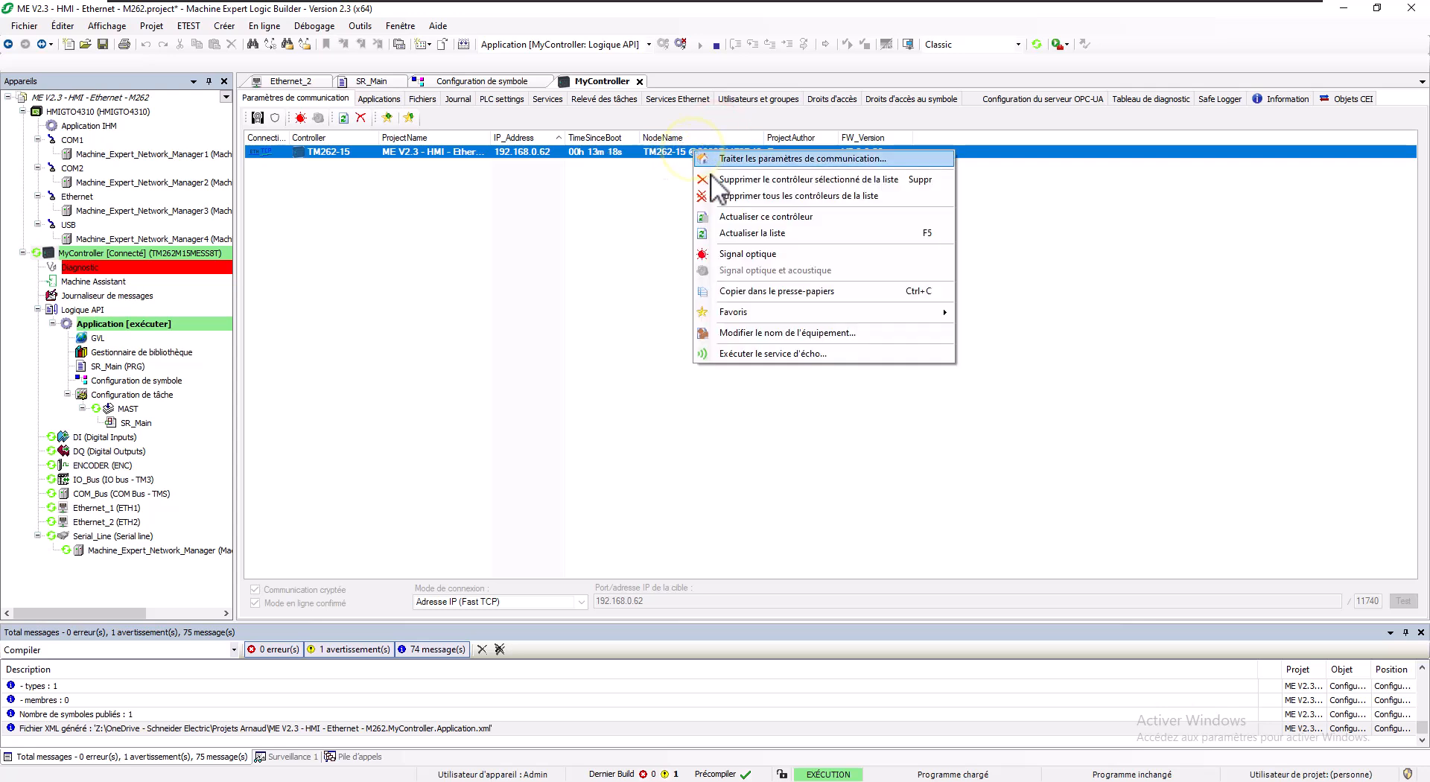
click(748, 333)
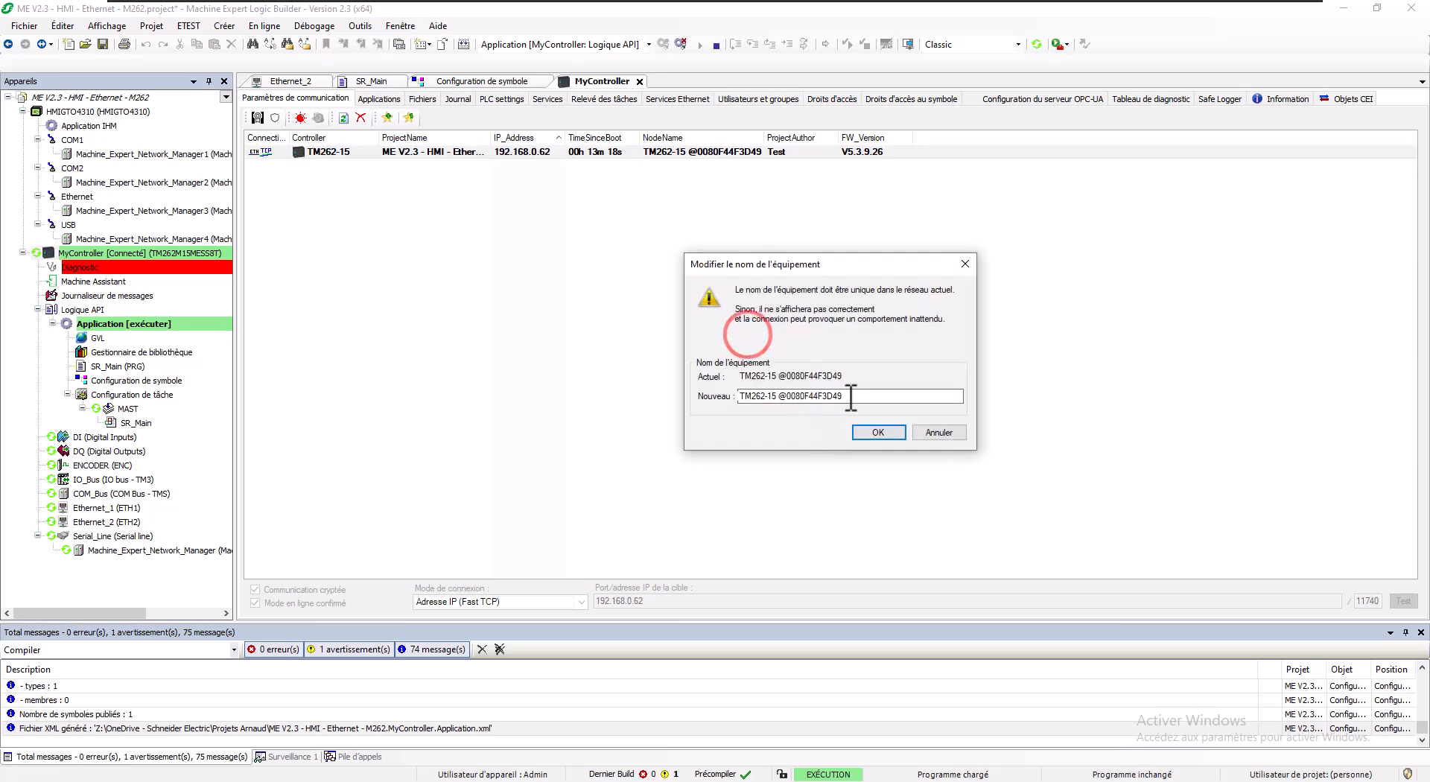
key(alt+Tab)
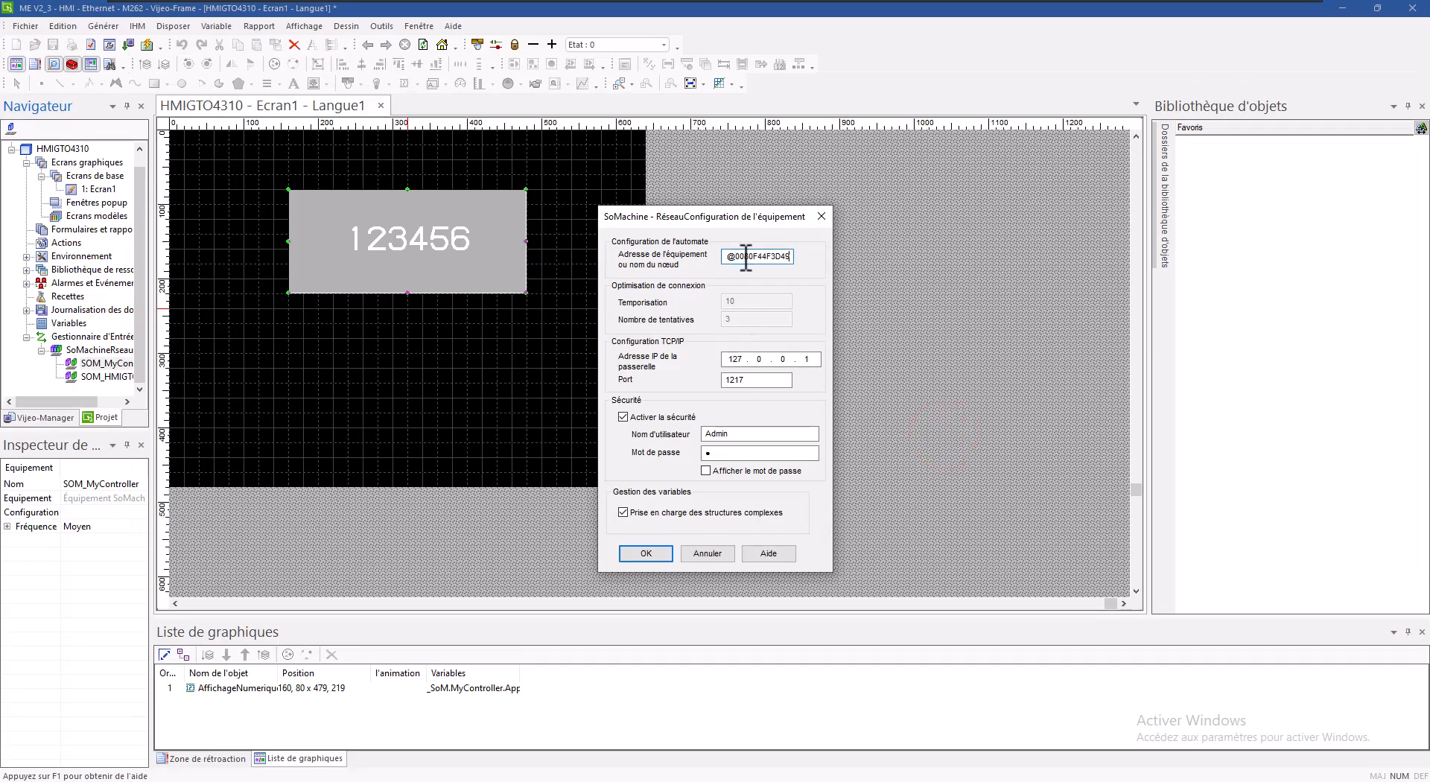
Step: Set the controller's node name as equipment address for SOM_MyController and SOM_HMIGTO4310, confirming both
click(645, 553)
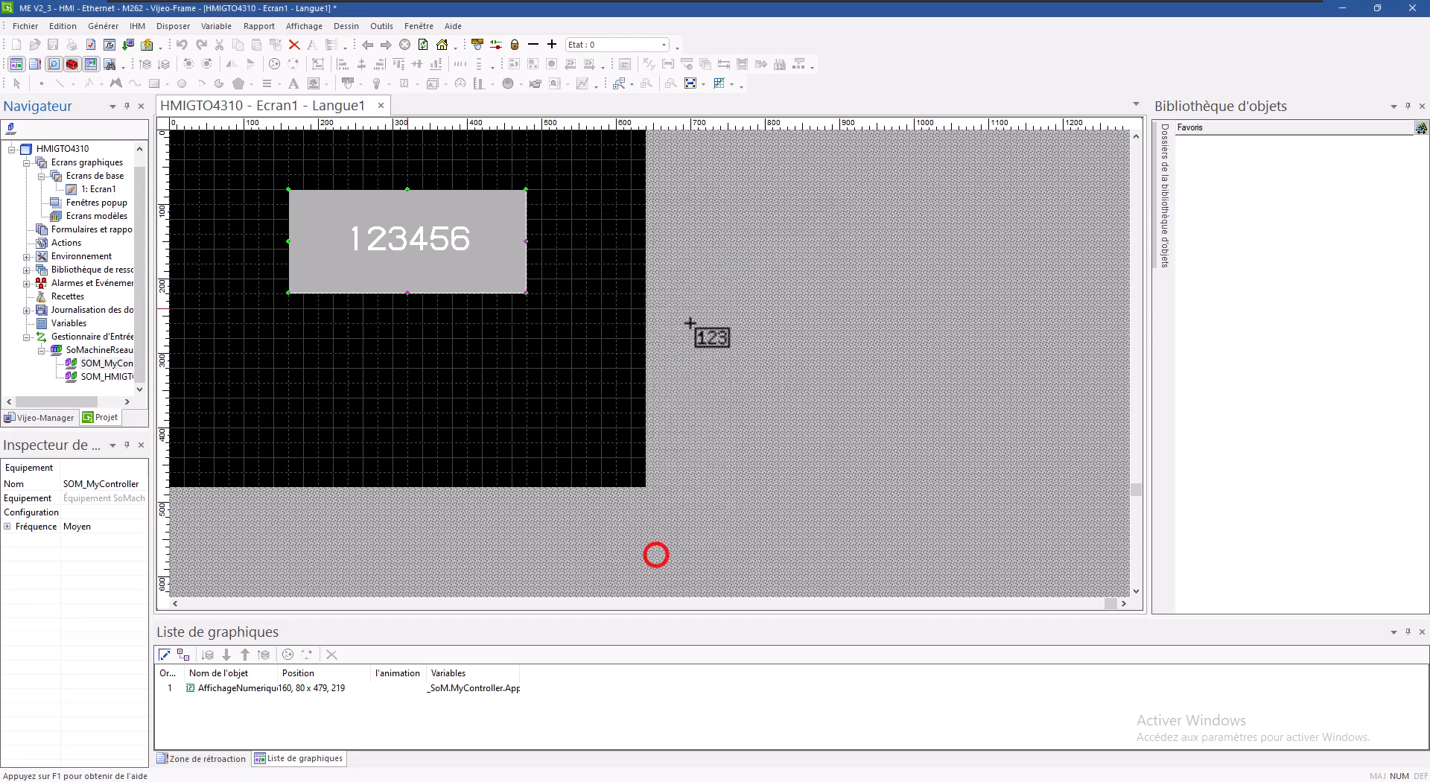
double_click(113, 377)
click(754, 256)
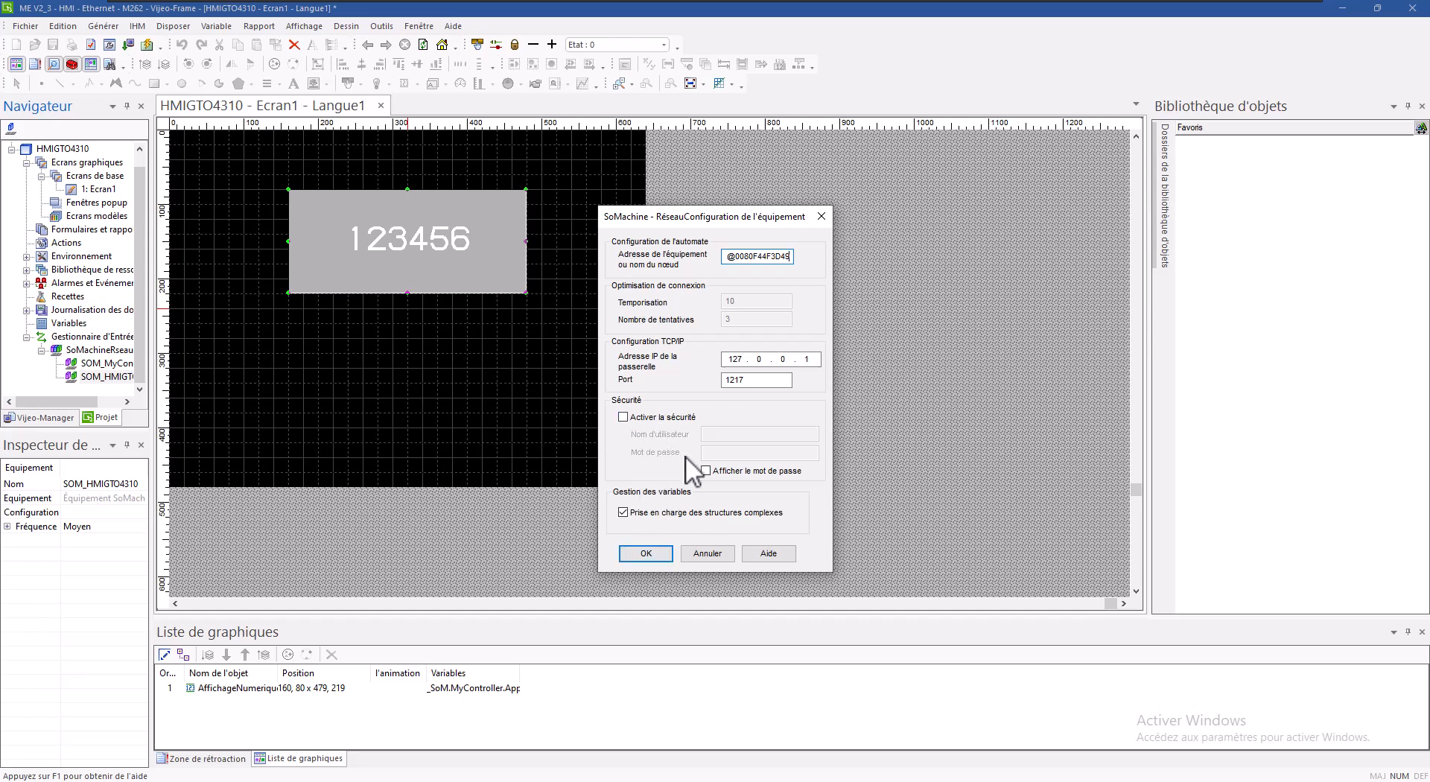
click(656, 554)
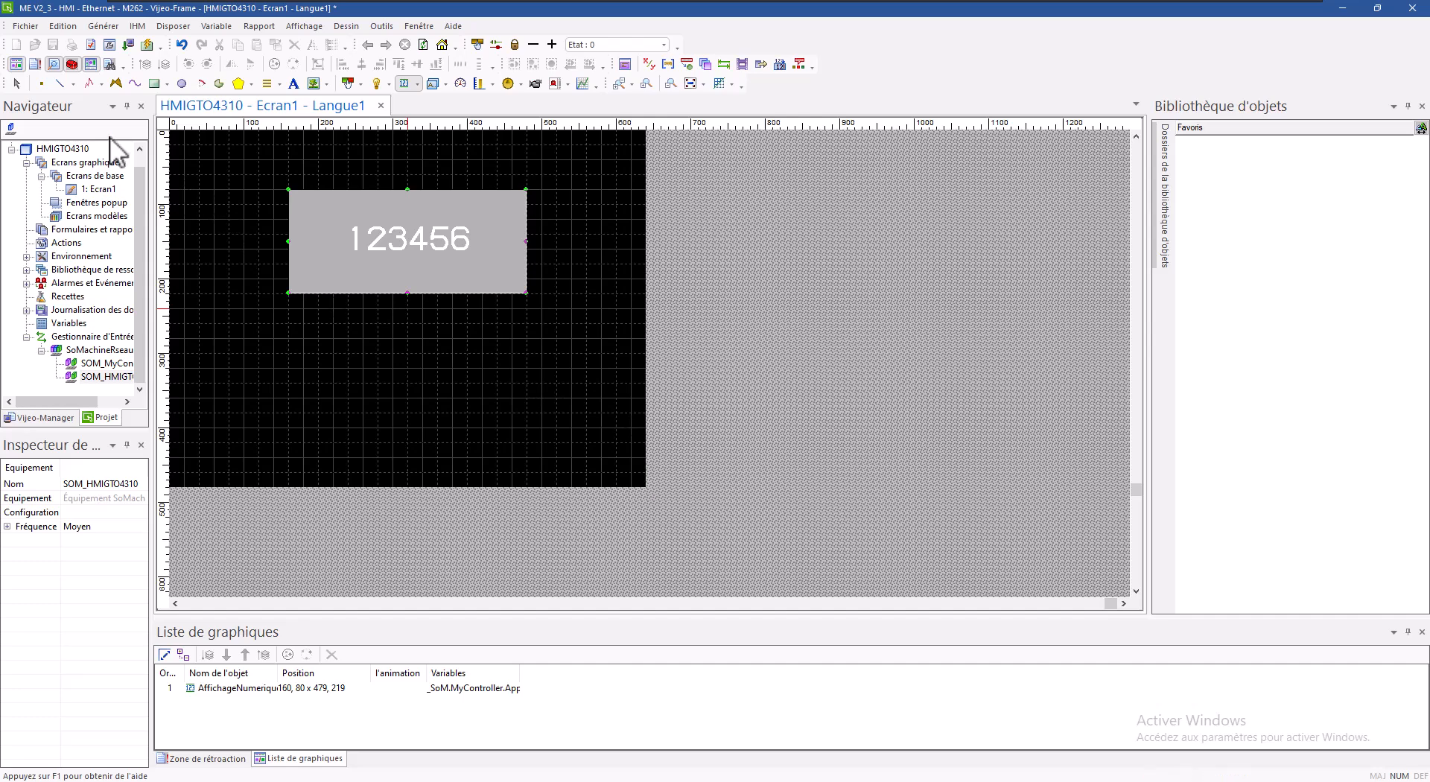
Step: Generate the project and launch the Runtime simulation showing the live counter, then return to Logic Builder
click(146, 45)
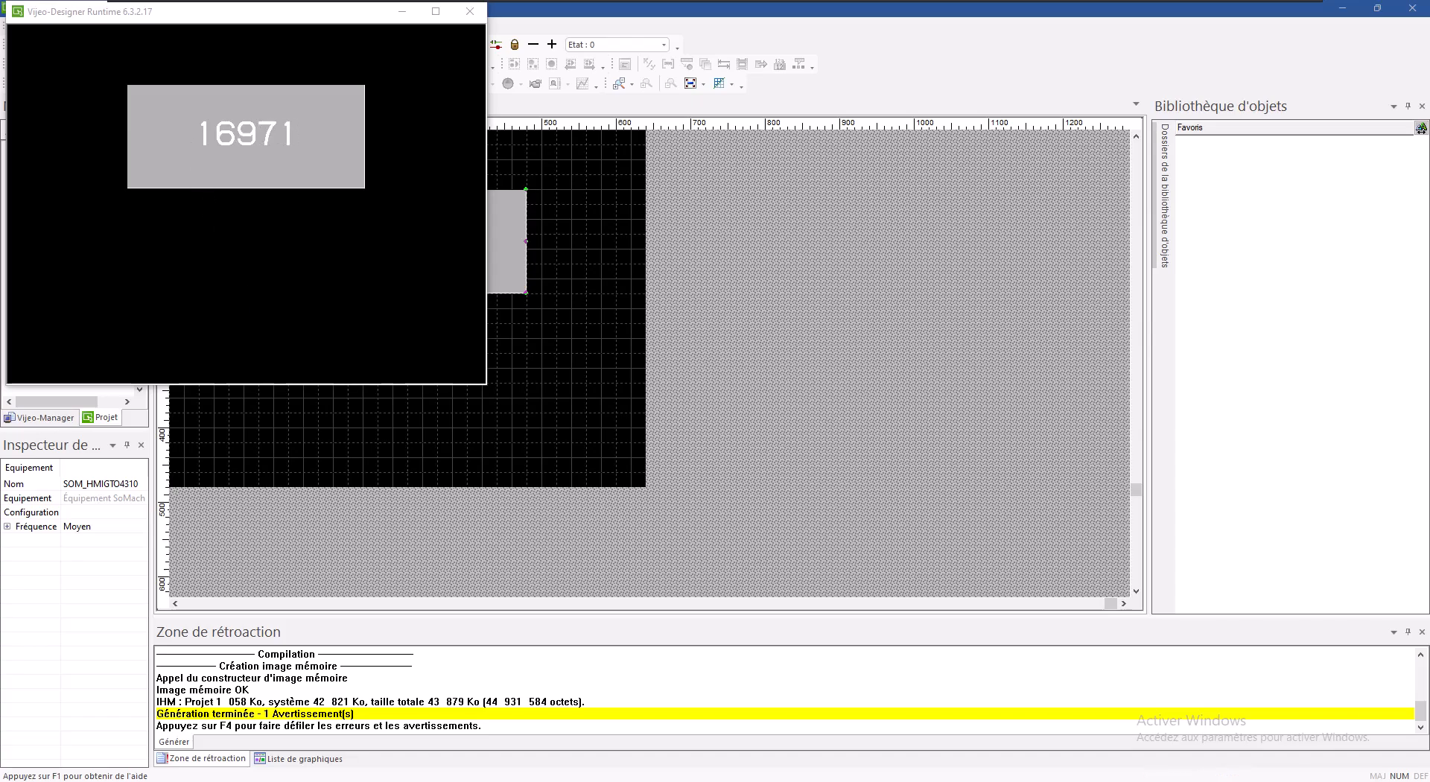
key(alt+Tab)
Step: Arrange the Runtime simulation on the left and Logic Builder on the wider right side
drag(725, 7, 1028, 111)
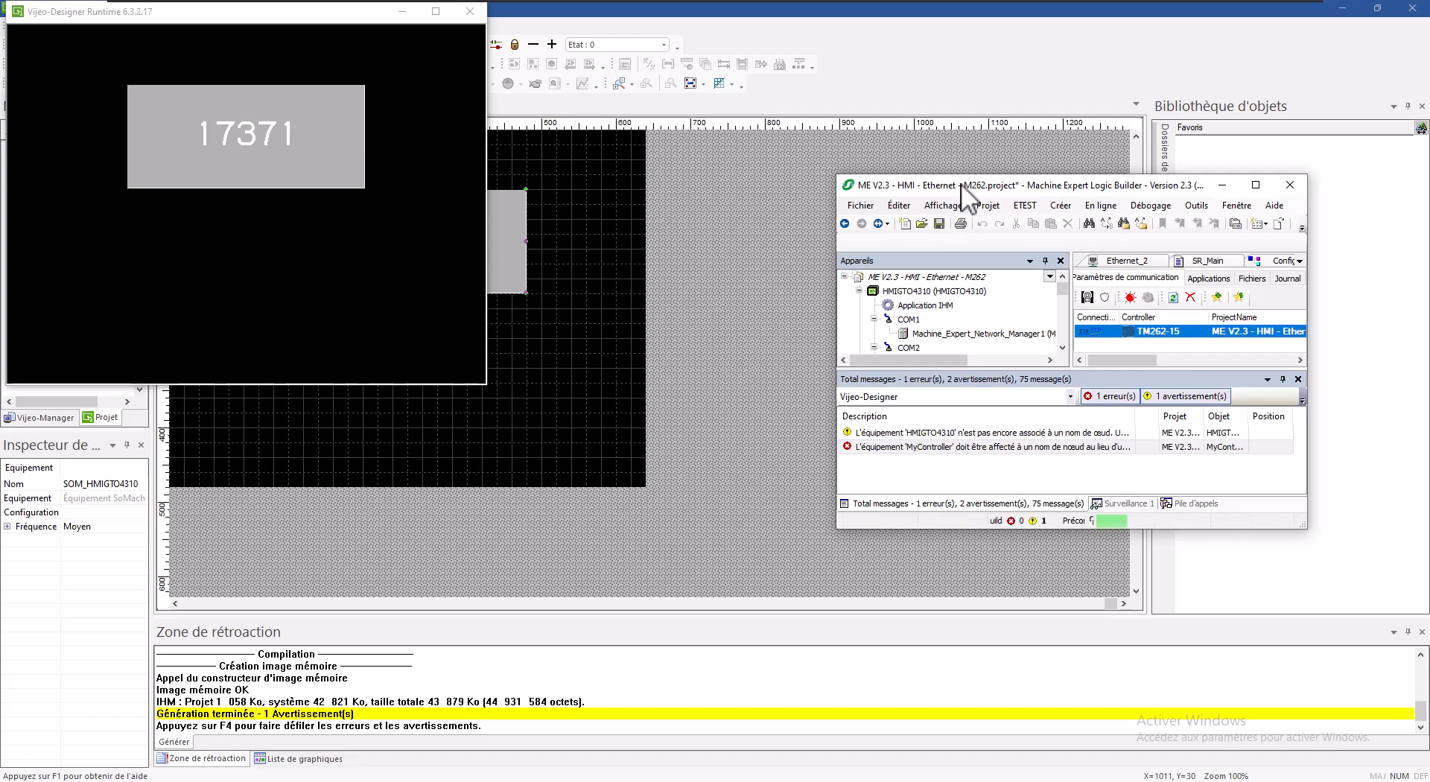
drag(960, 183, 1429, 237)
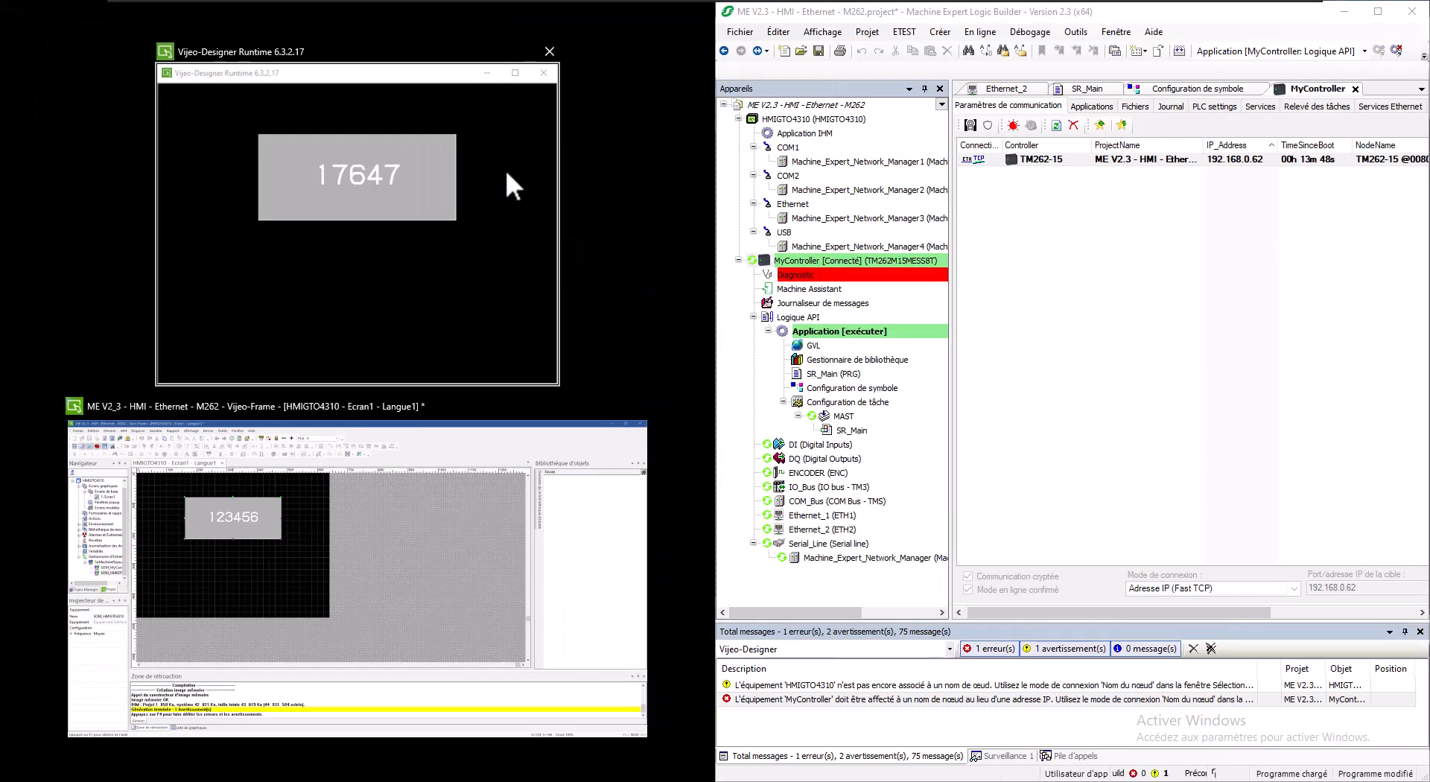
click(507, 173)
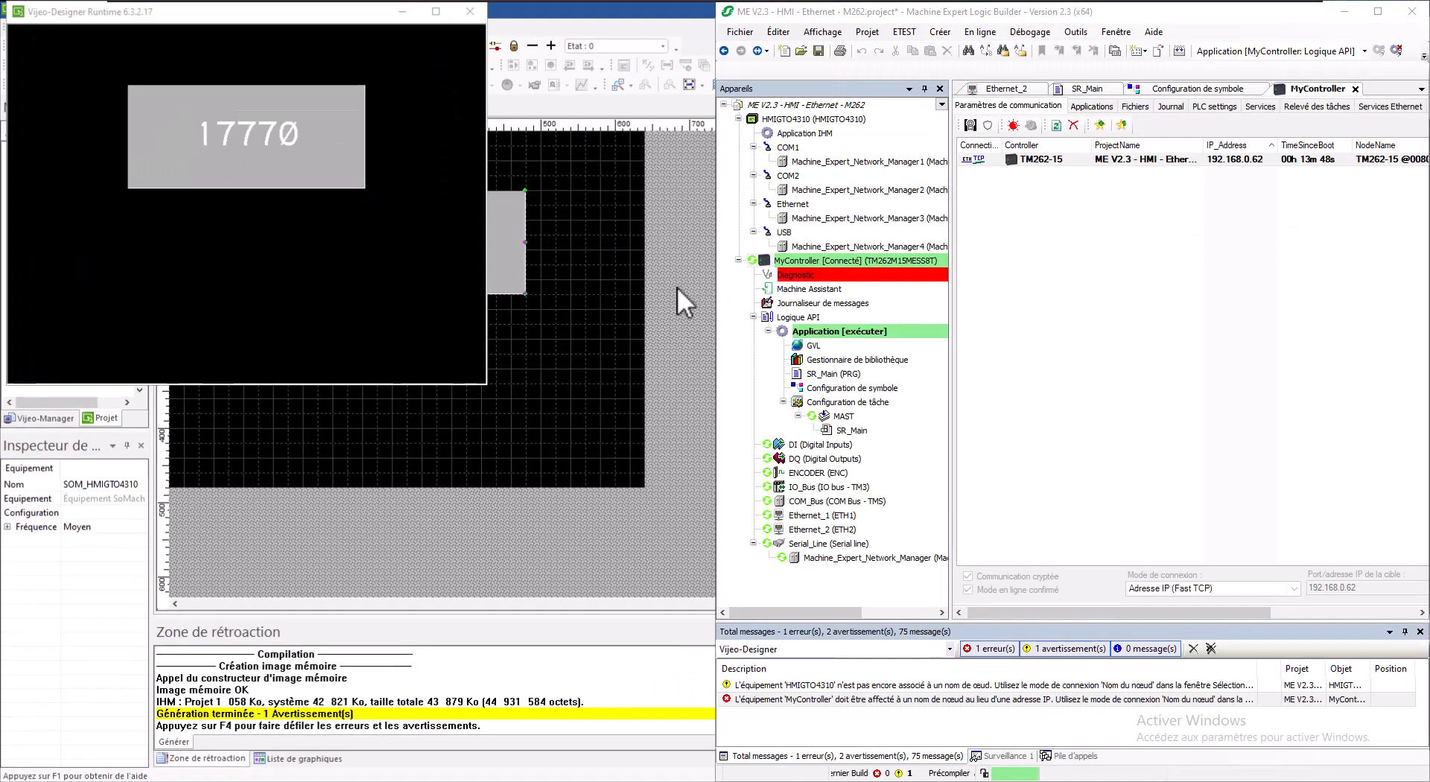
drag(714, 289, 482, 291)
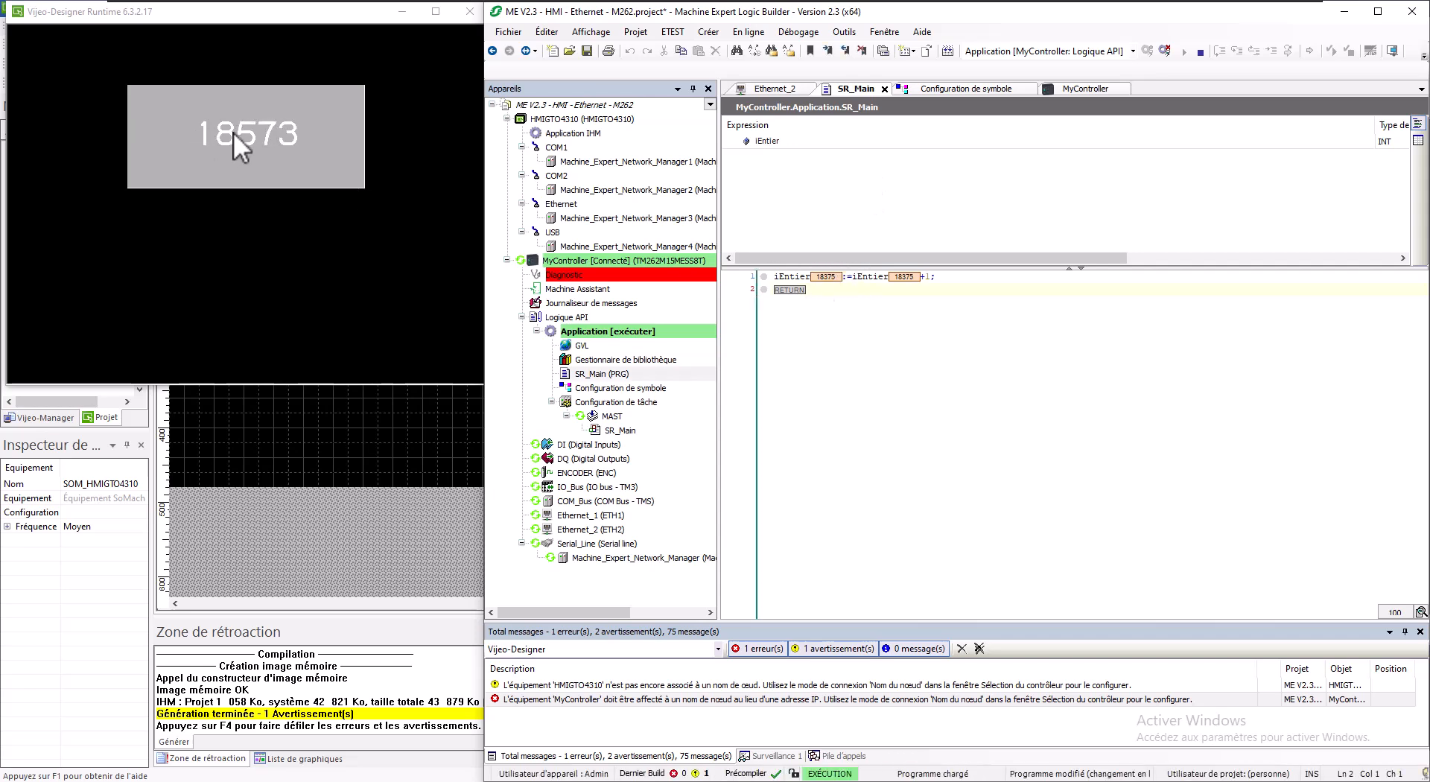
Step: Clear the numeric display's value on the popup keypad and write 0 to the counter
click(258, 136)
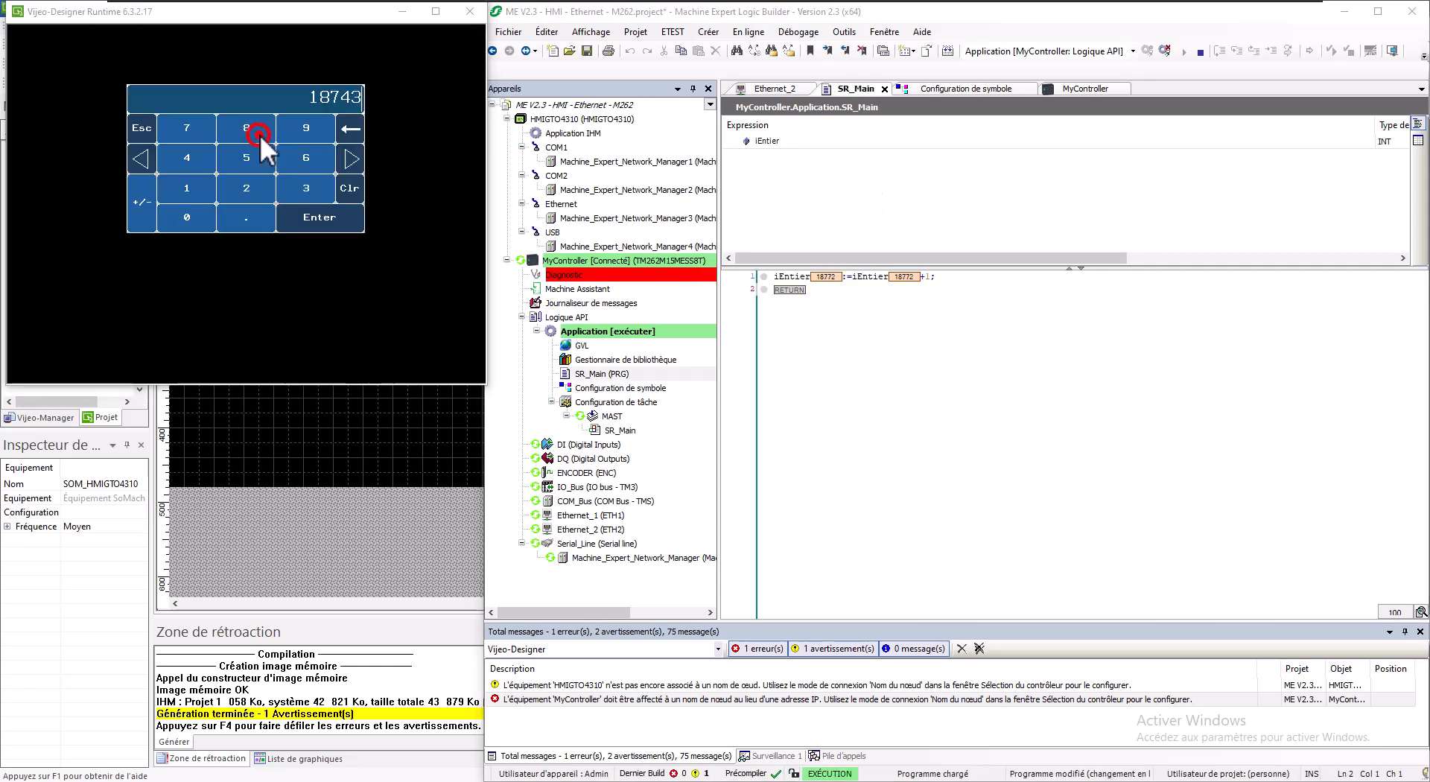
click(350, 127)
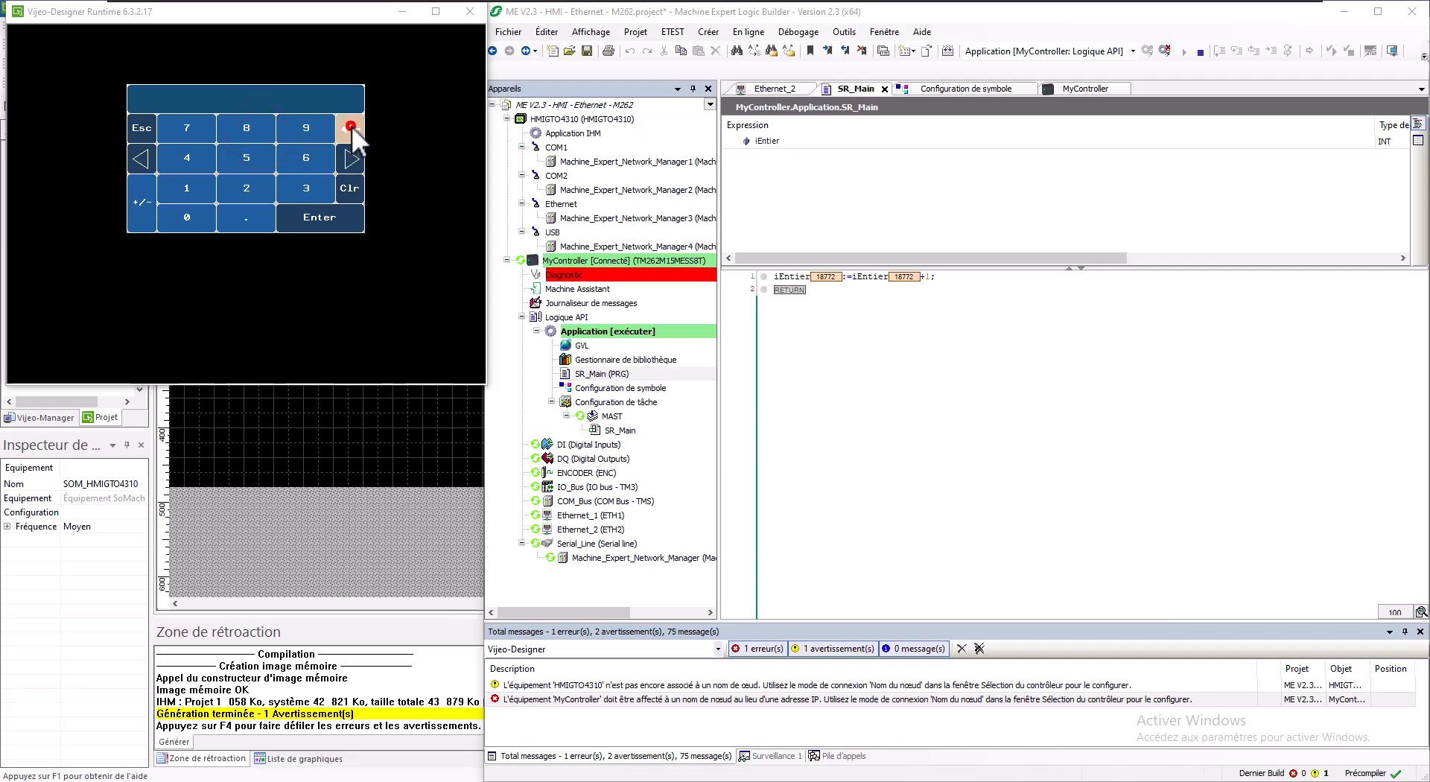
click(185, 217)
click(328, 214)
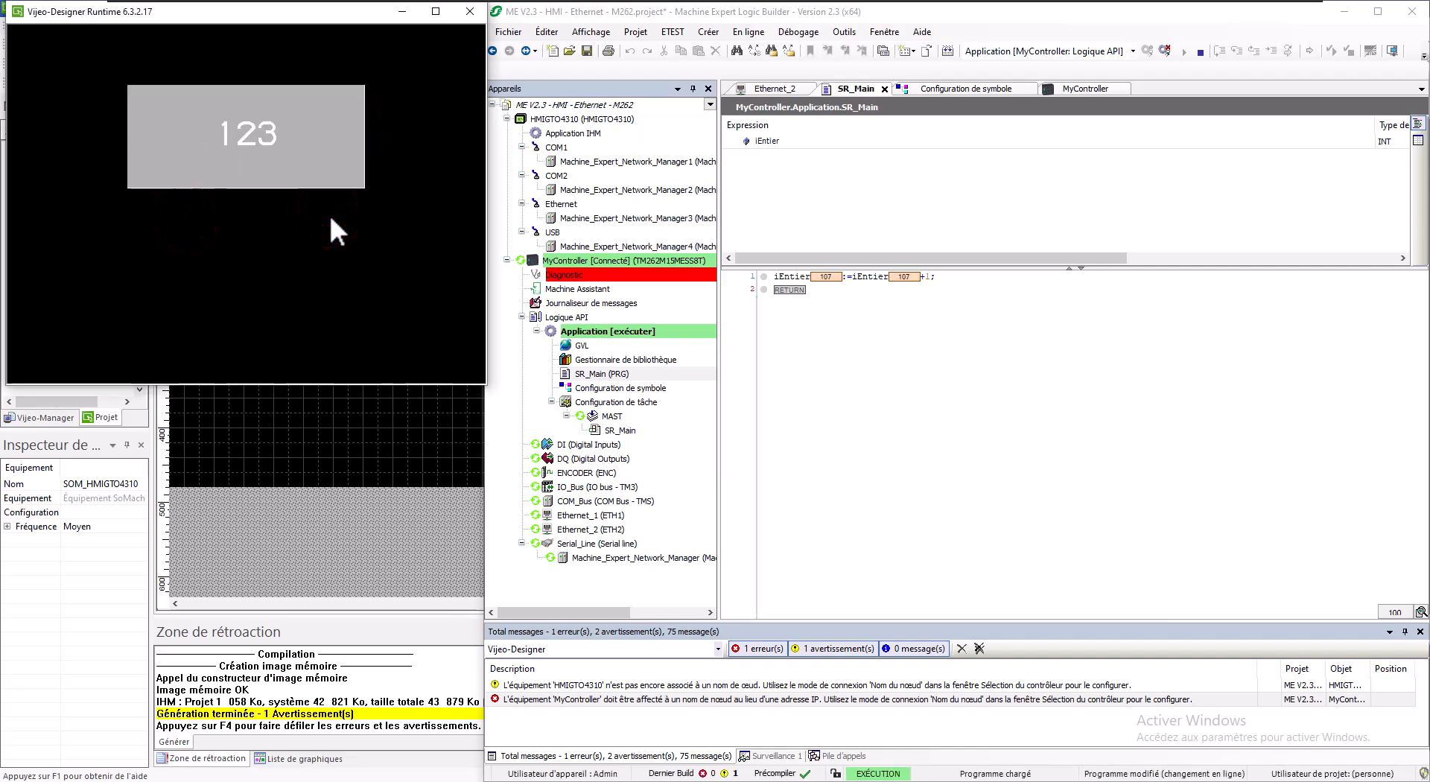